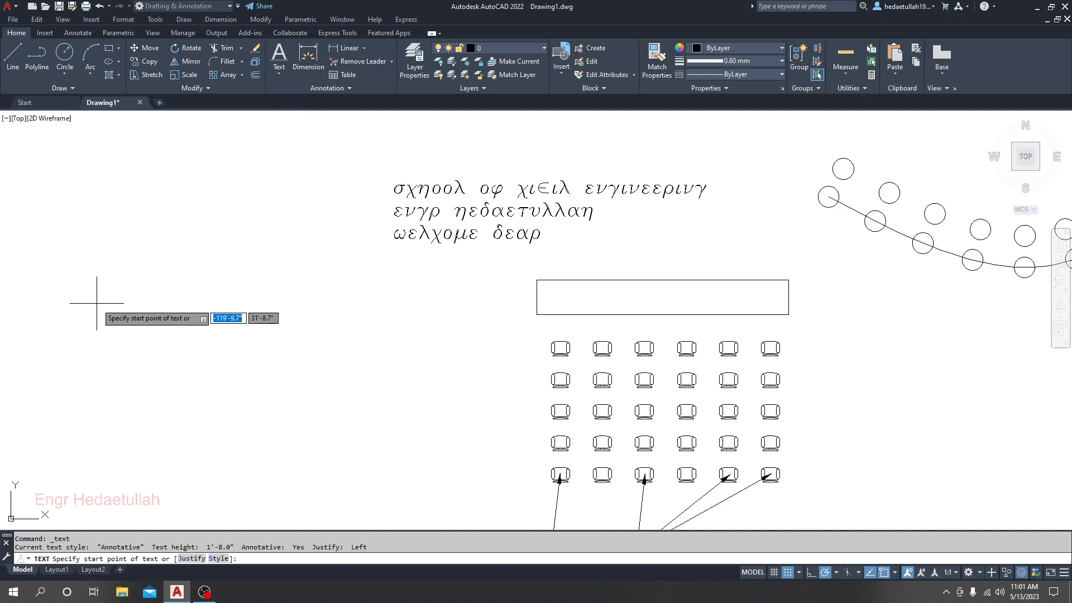
pyautogui.click(159, 322)
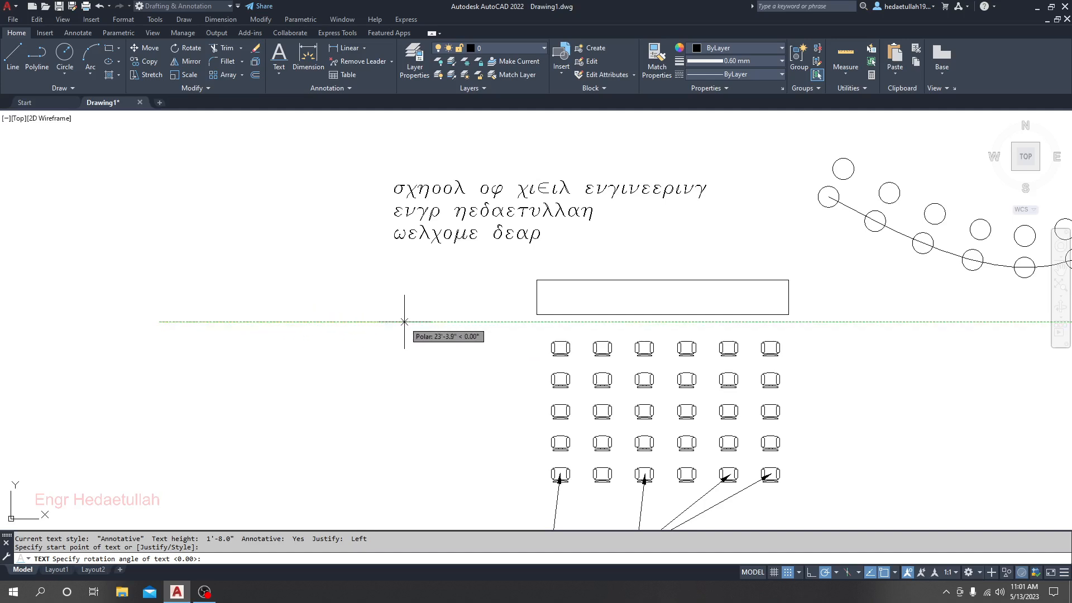
pyautogui.press('Return')
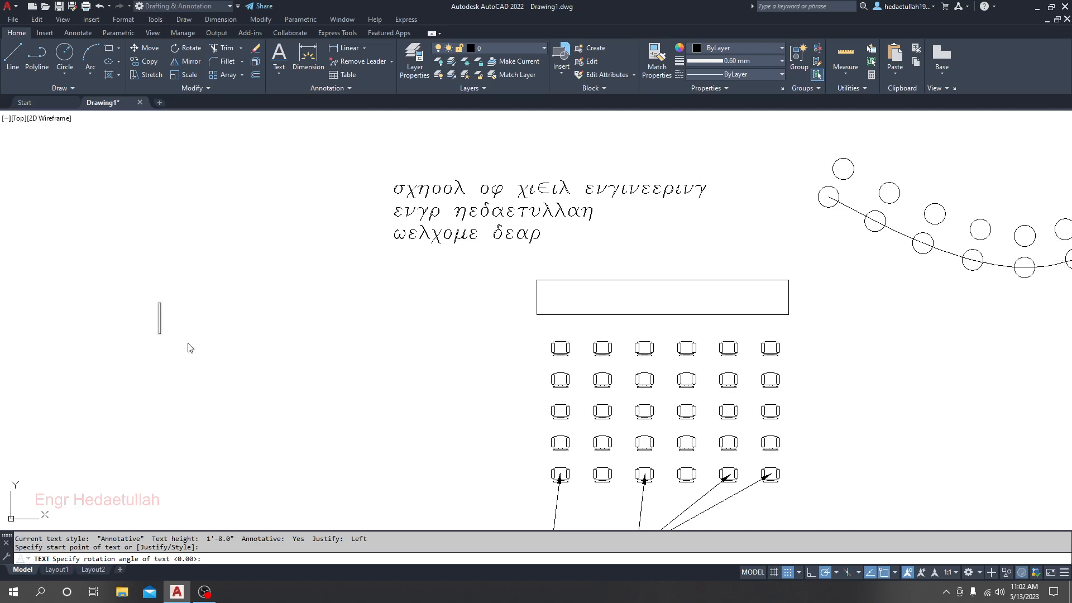
pyautogui.write('Welc')
pyautogui.press('BackSpace')
pyautogui.press('BackSpace')
pyautogui.press('BackSpace')
pyautogui.press('BackSpace')
pyautogui.write('w')
pyautogui.press('BackSpace')
pyautogui.write('welcome')
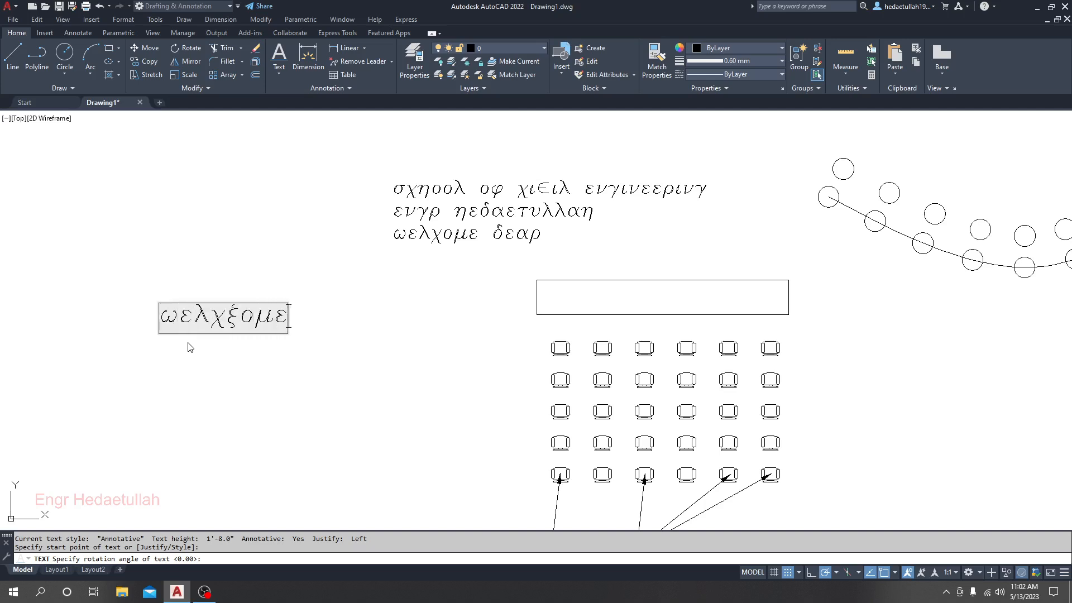
pyautogui.press('BackSpace')
pyautogui.press('BackSpace')
pyautogui.press('BackSpace')
pyautogui.press('BackSpace')
pyautogui.press('BackSpace')
pyautogui.press('BackSpace')
pyautogui.press('BackSpace')
pyautogui.press('BackSpace')
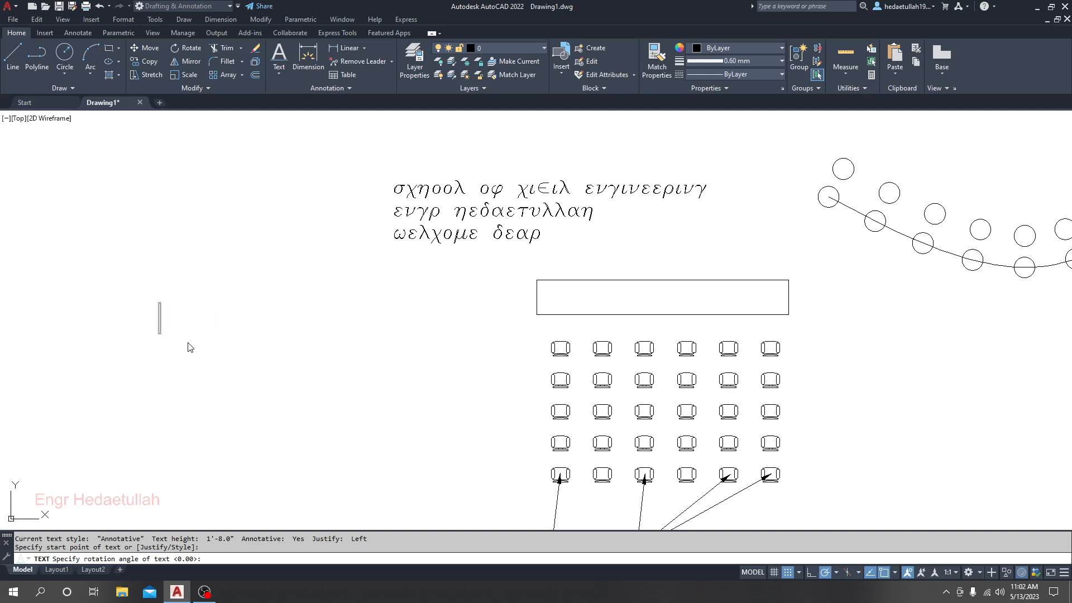
pyautogui.press('Return')
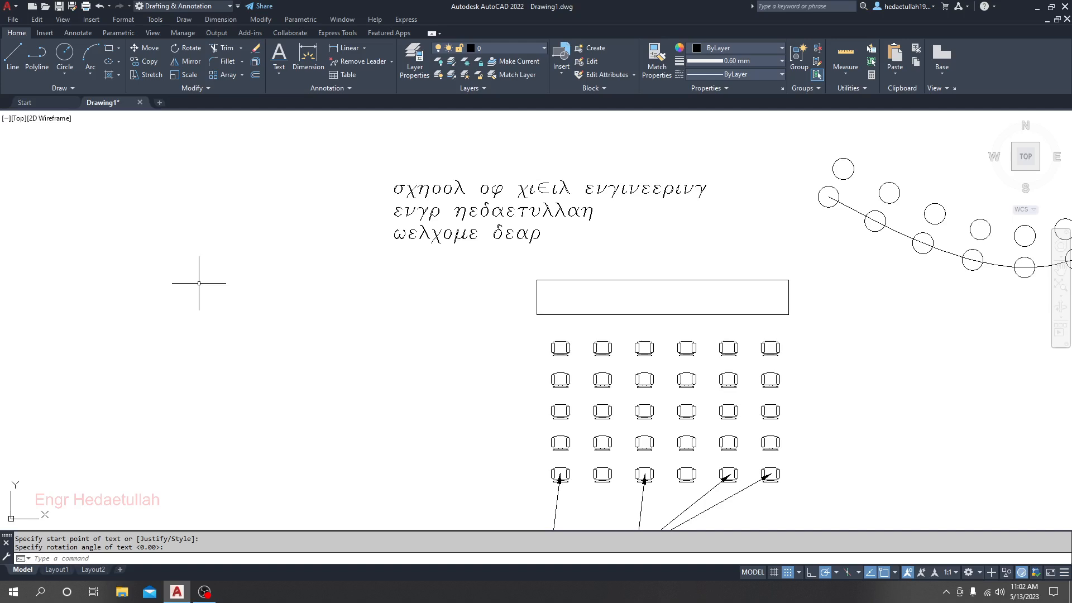
pyautogui.press('Escape')
pyautogui.press('Escape')
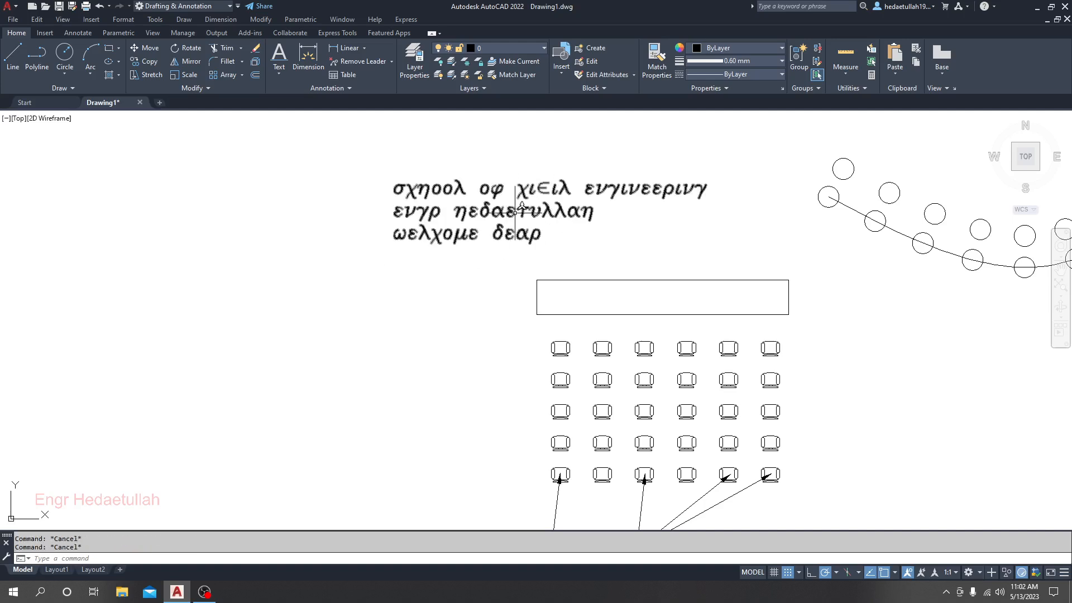
pyautogui.click(120, 21)
pyautogui.click(139, 137)
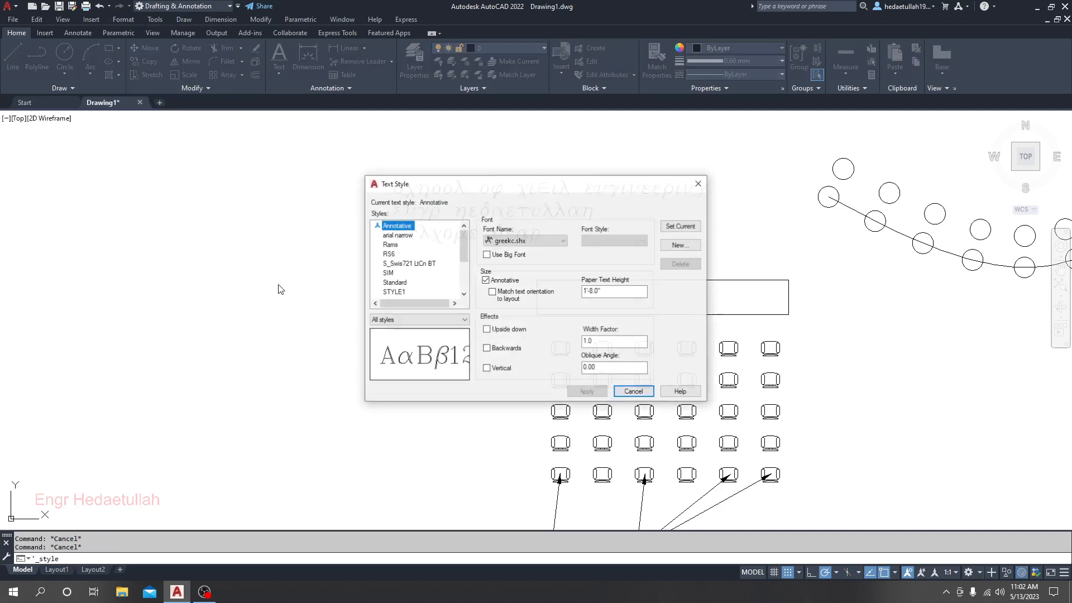
pyautogui.click(558, 240)
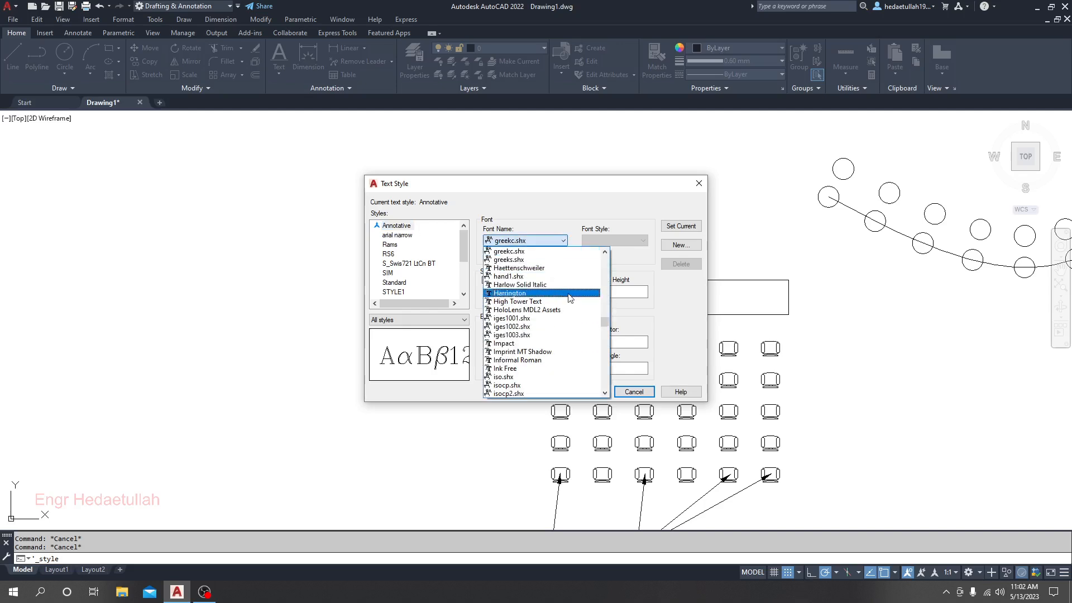
pyautogui.scroll(5, 539, 324)
pyautogui.moveTo(607, 310); pyautogui.dragTo(608, 242)
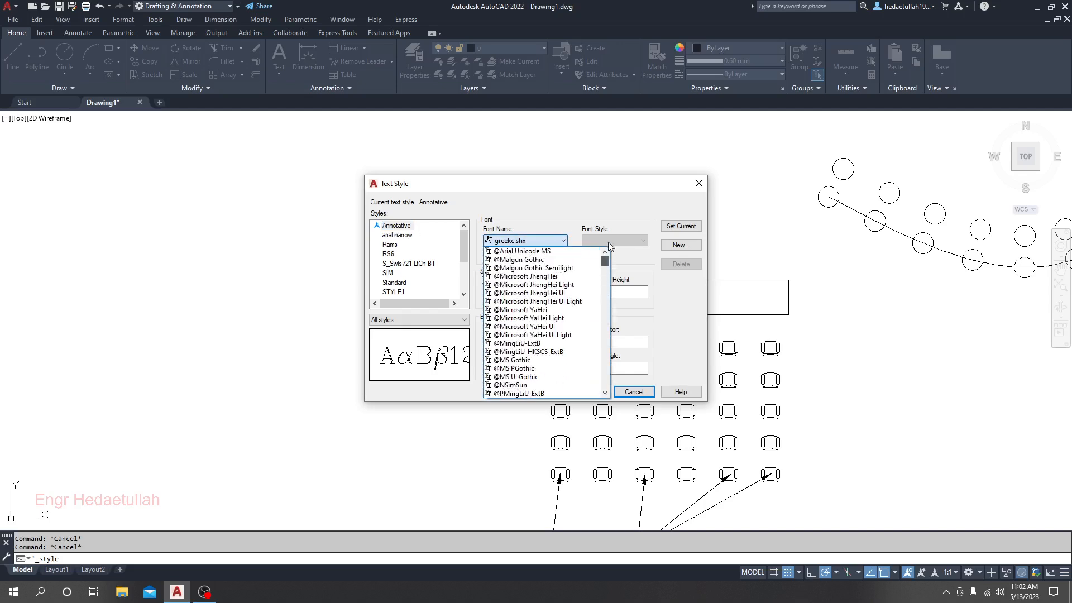
pyautogui.scroll(1, 540, 253)
pyautogui.click(541, 252)
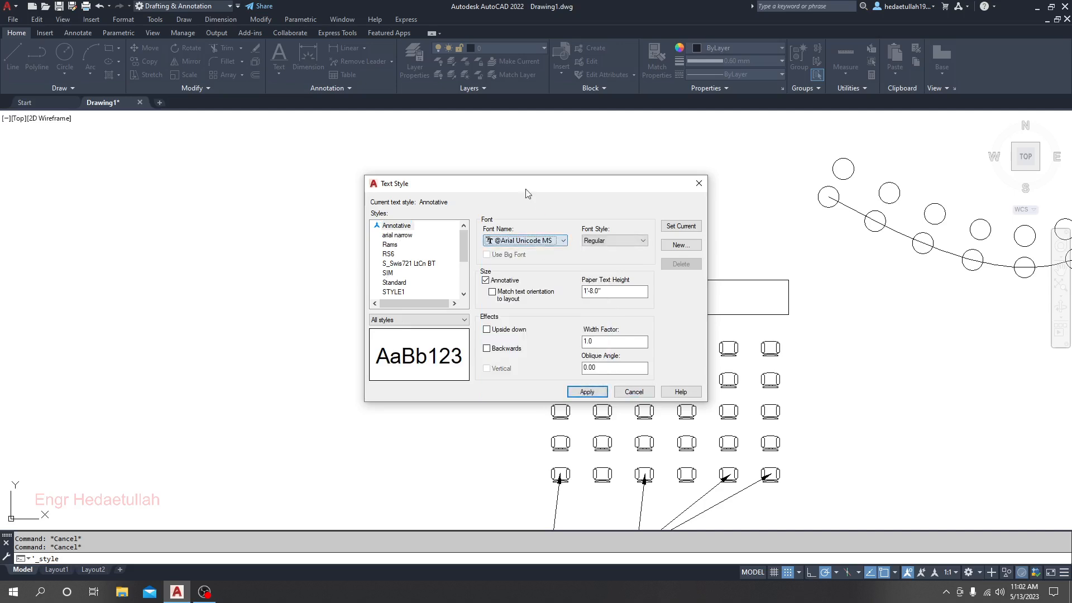
pyautogui.click(690, 226)
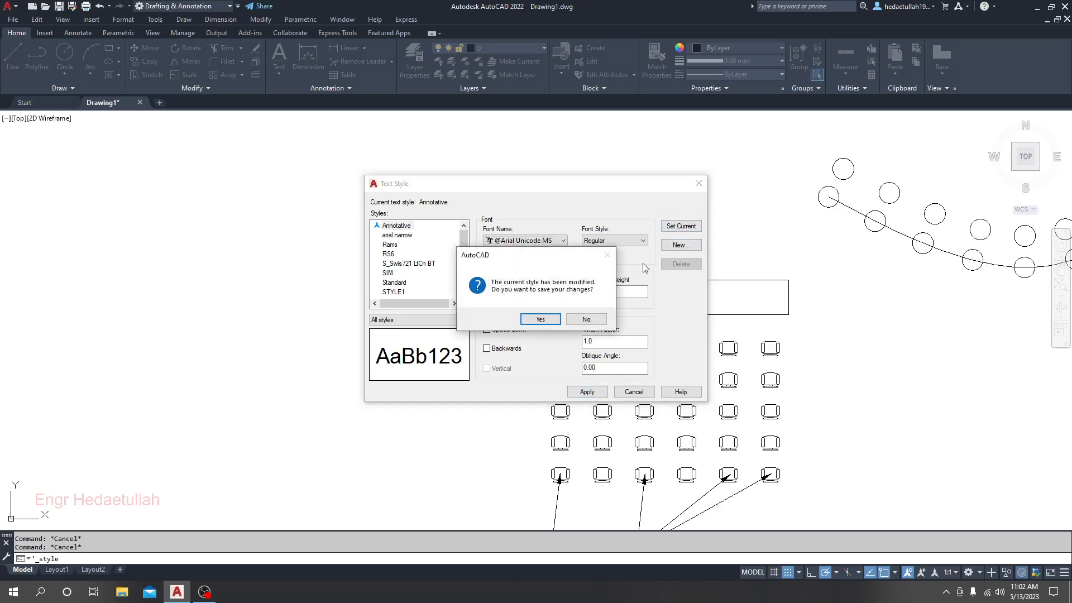
pyautogui.click(541, 319)
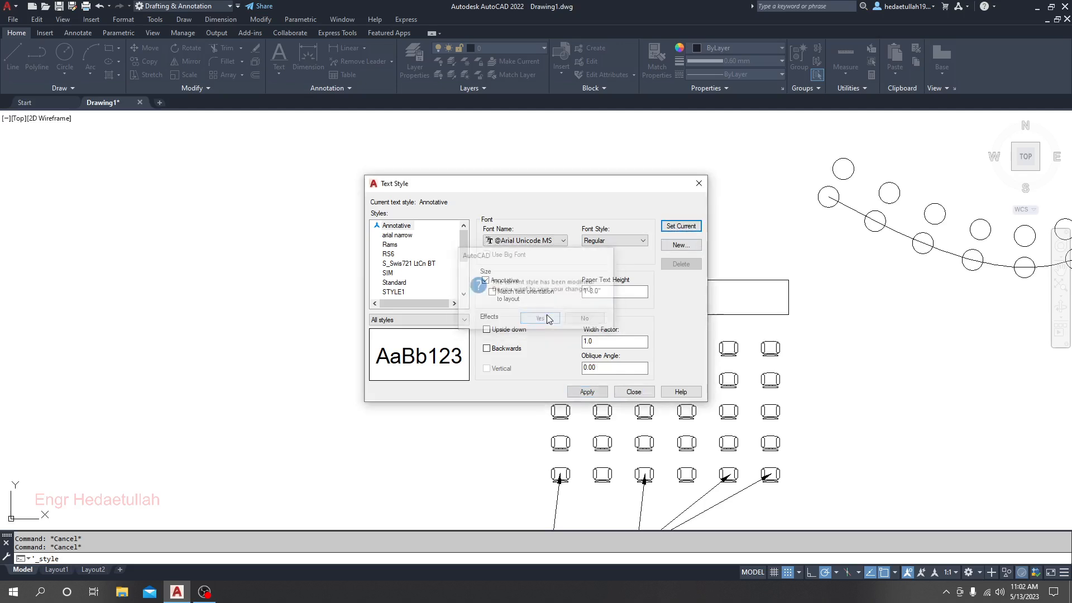
pyautogui.click(635, 392)
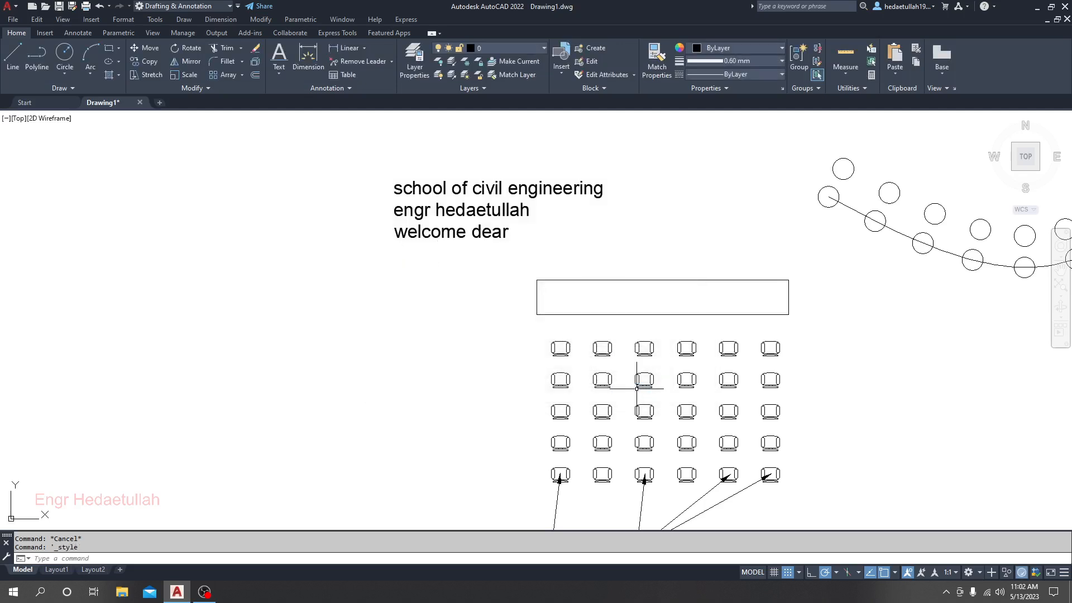
# Add the horizontal single-line text "School of Civil Engineering" in the empty area beside the long rectangle, below the existing three-line text.
pyautogui.click(276, 75)
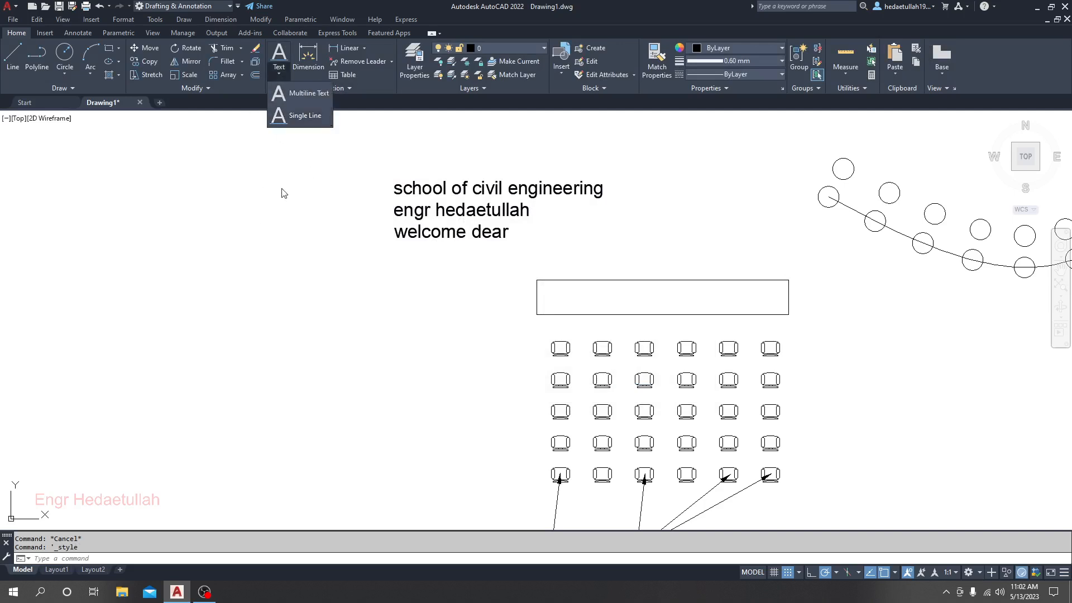
pyautogui.click(296, 116)
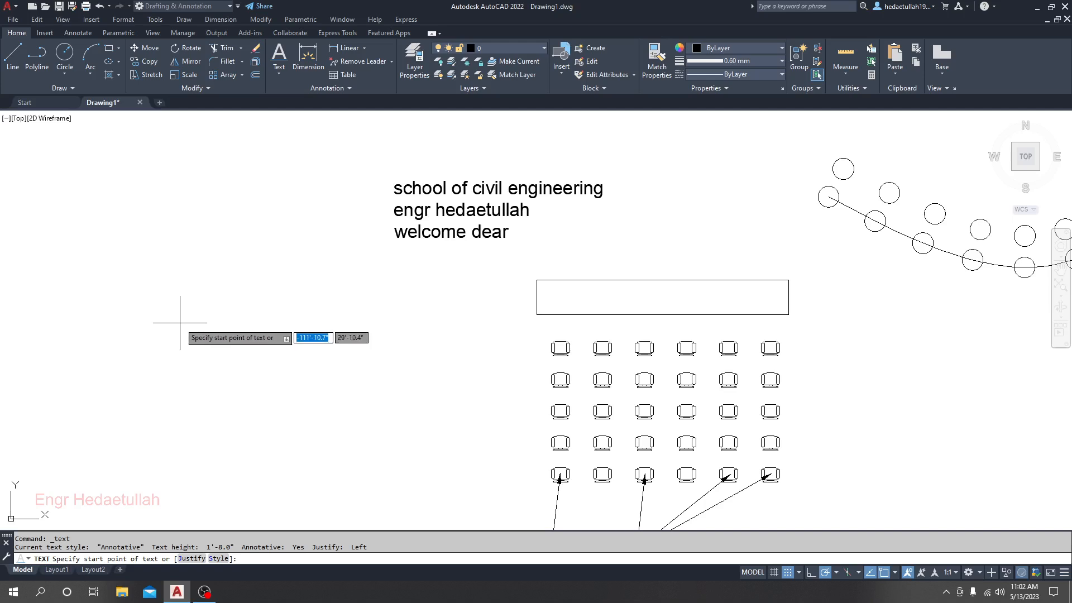
pyautogui.click(115, 304)
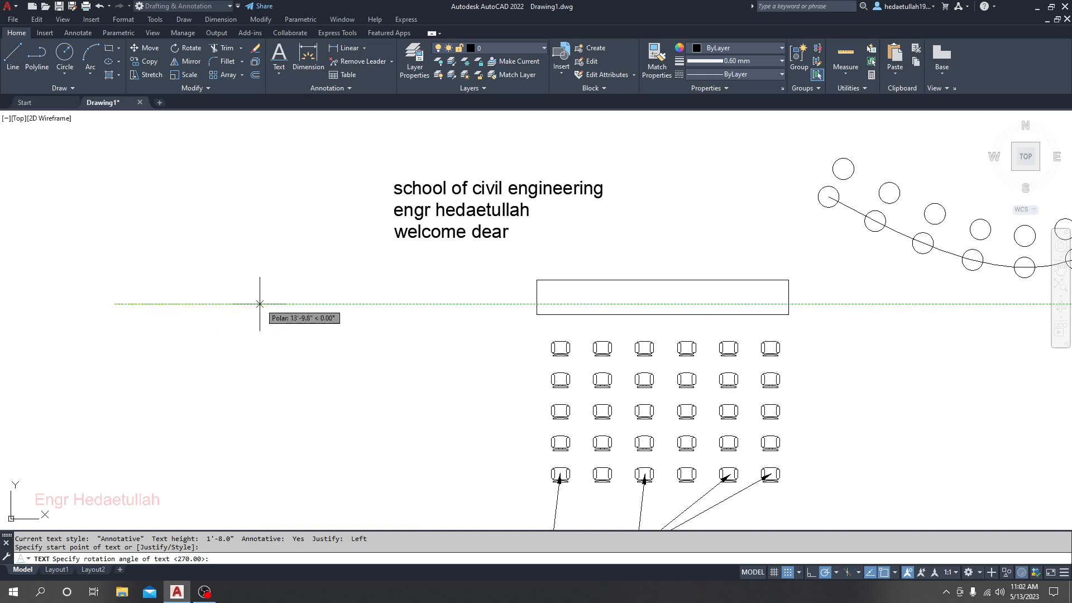
pyautogui.click(286, 304)
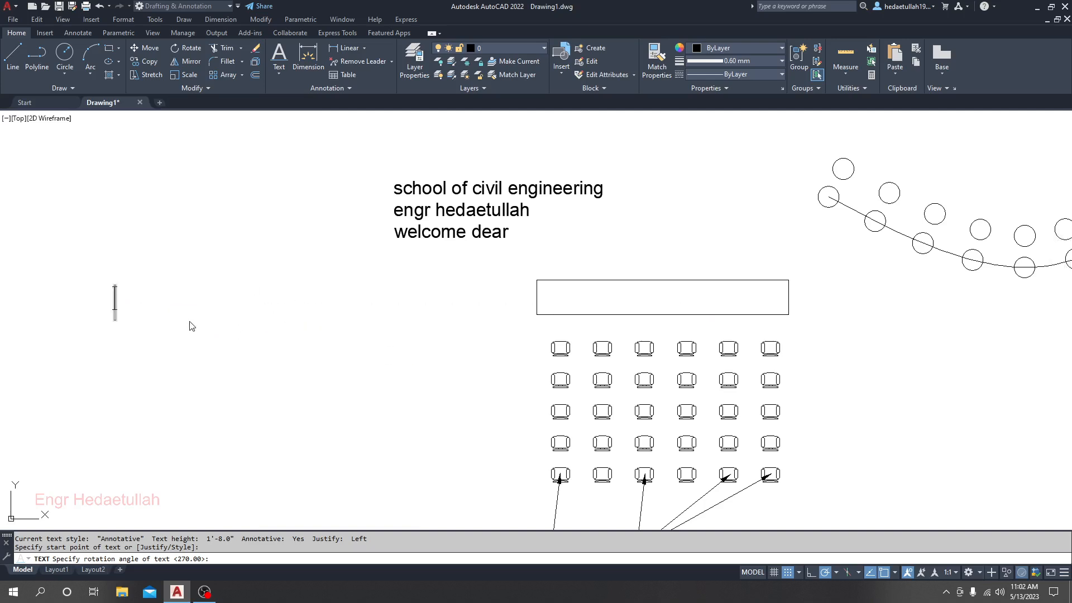
pyautogui.write('School ')
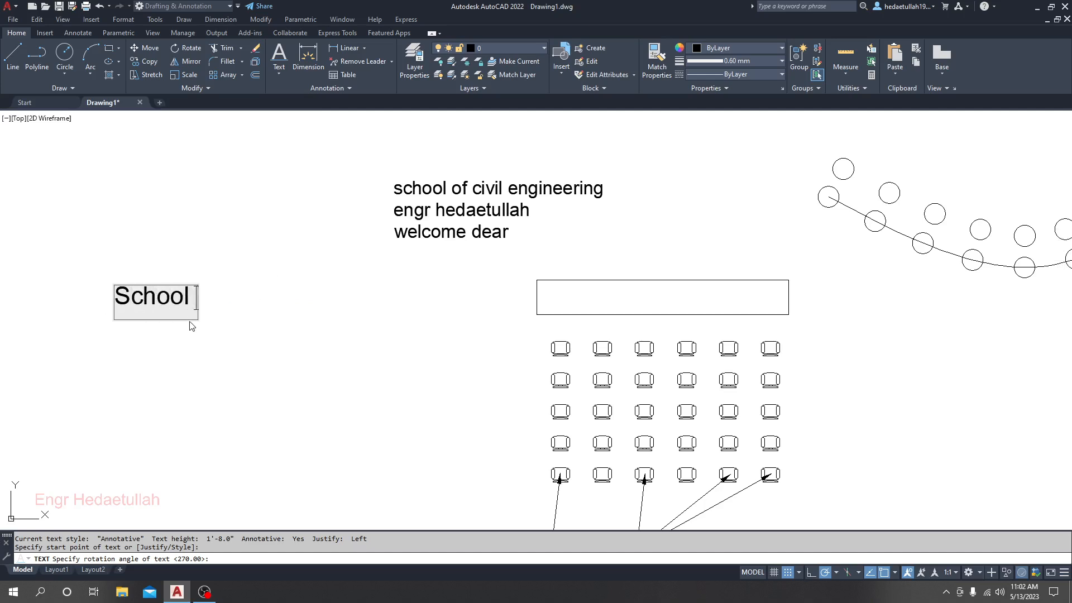
pyautogui.write('of Civil ')
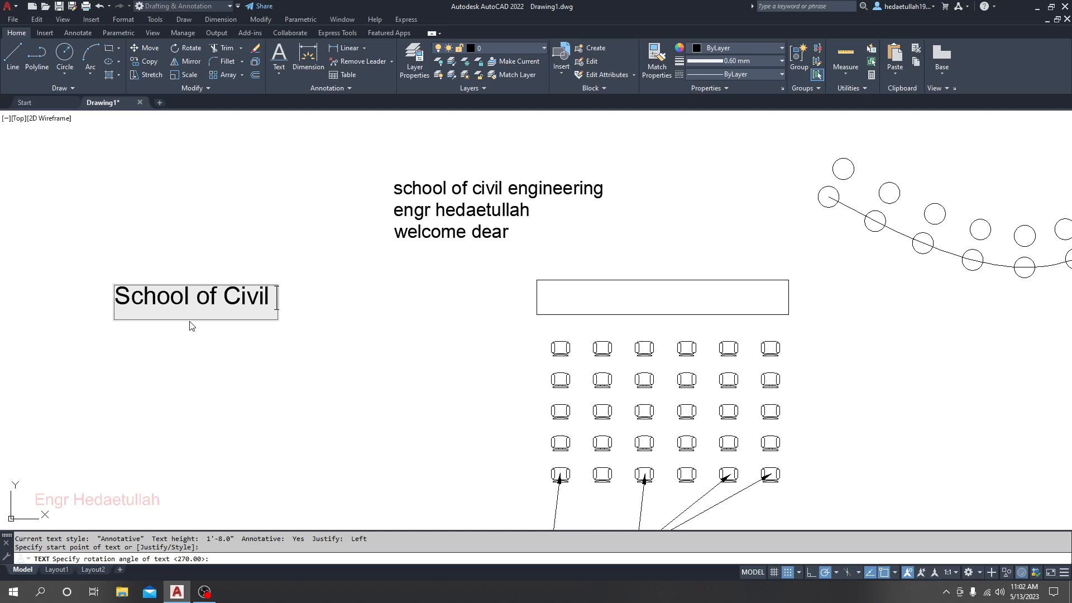
pyautogui.write('Engineer')
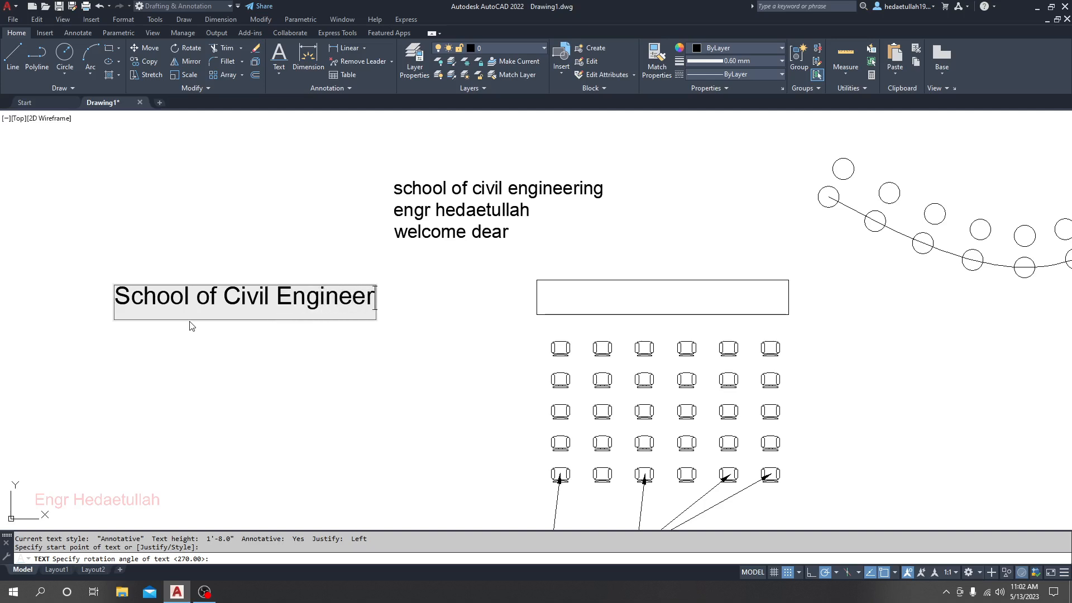
pyautogui.write('ing')
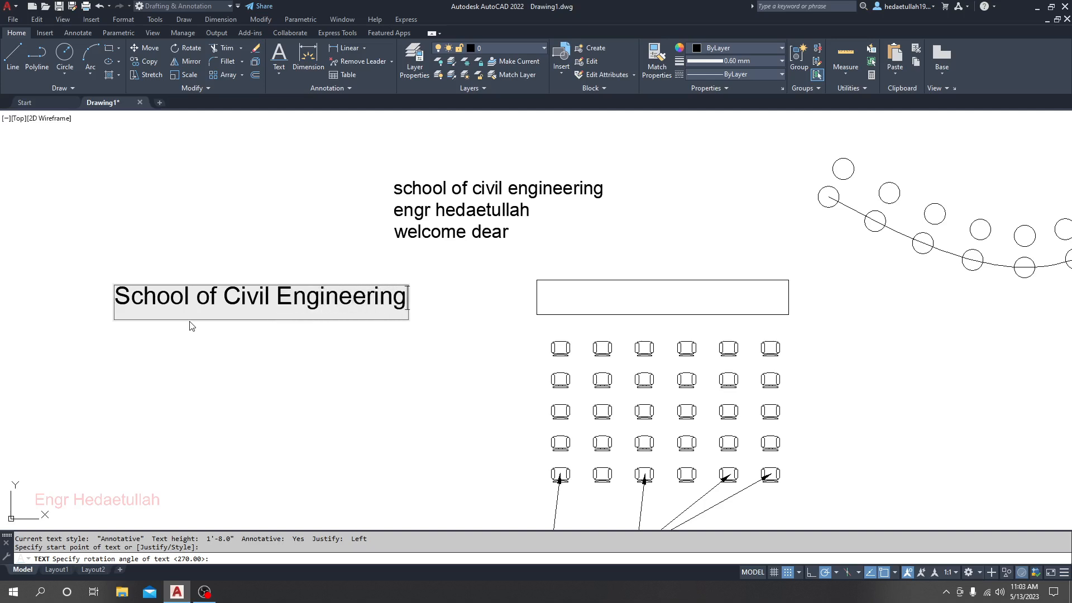
pyautogui.click(206, 353)
pyautogui.press('Escape')
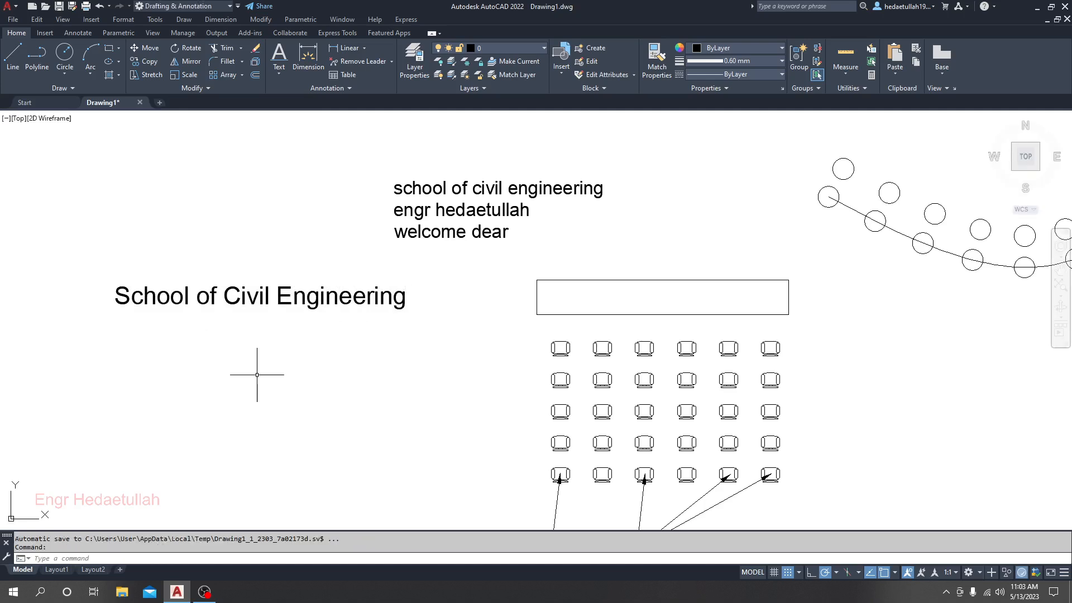
# Open the single-line text "School of Civil Engineering" for in-place editing.
pyautogui.click(233, 296)
pyautogui.doubleClick(263, 294)
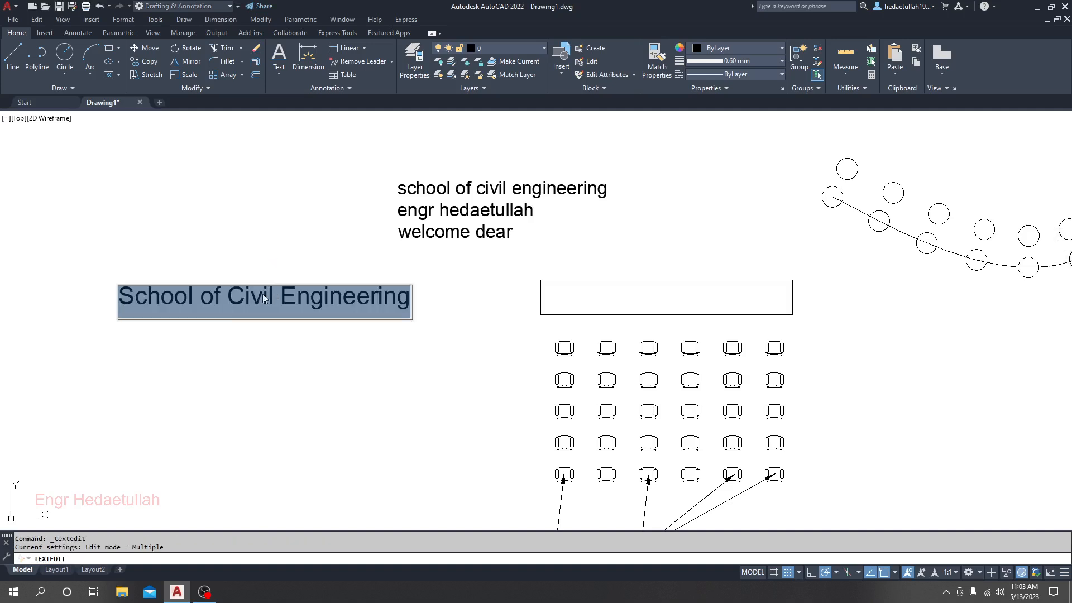
pyautogui.click(238, 296)
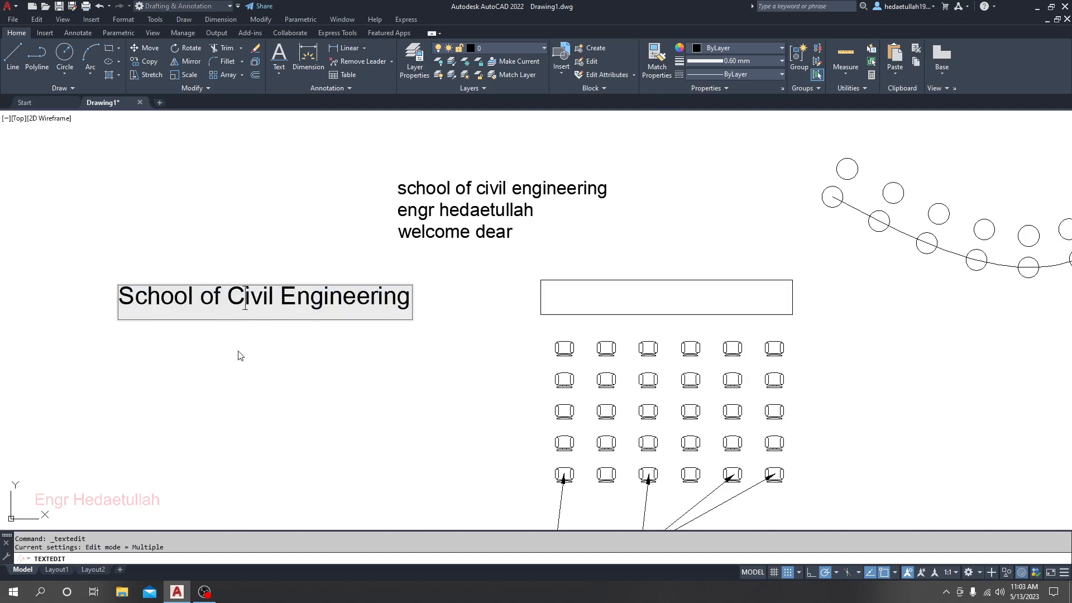
pyautogui.press('Escape')
pyautogui.press('Escape')
pyautogui.press('Escape')
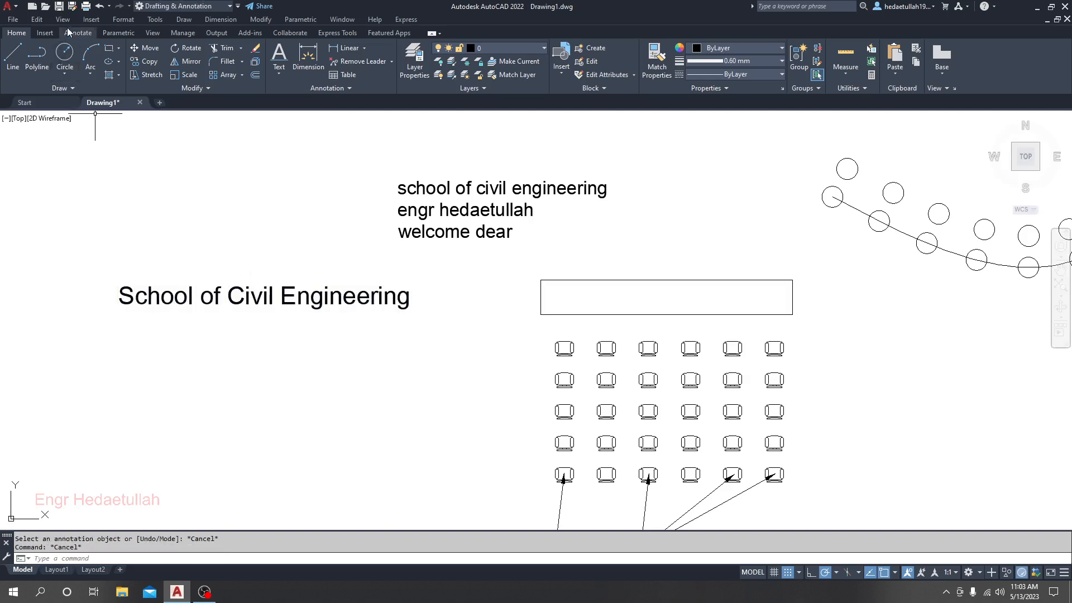
pyautogui.press('Escape')
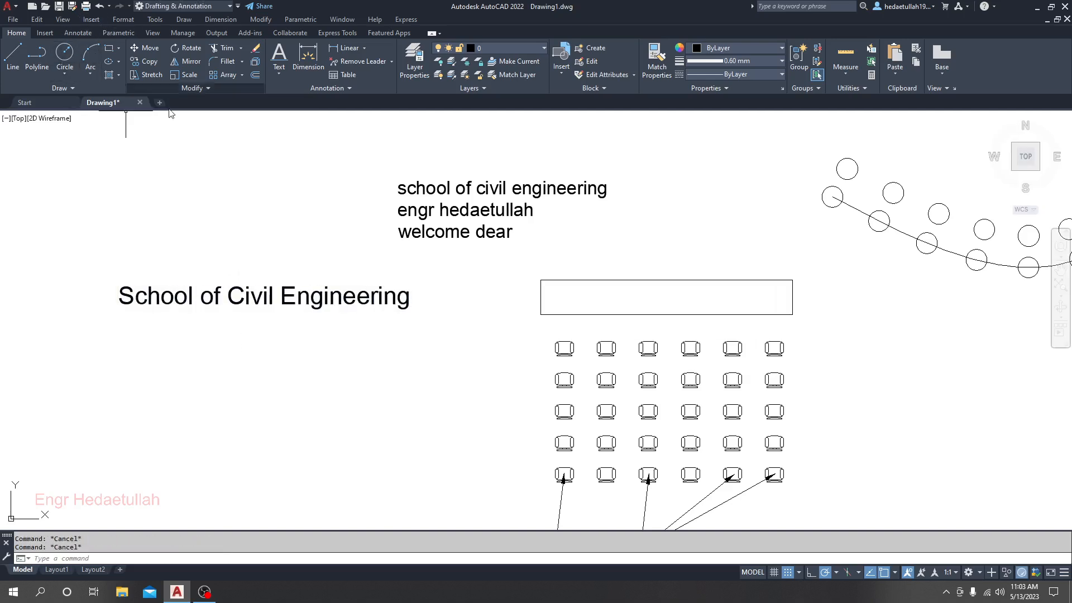
pyautogui.moveTo(338, 301); pyautogui.dragTo(346, 285, button='middle')
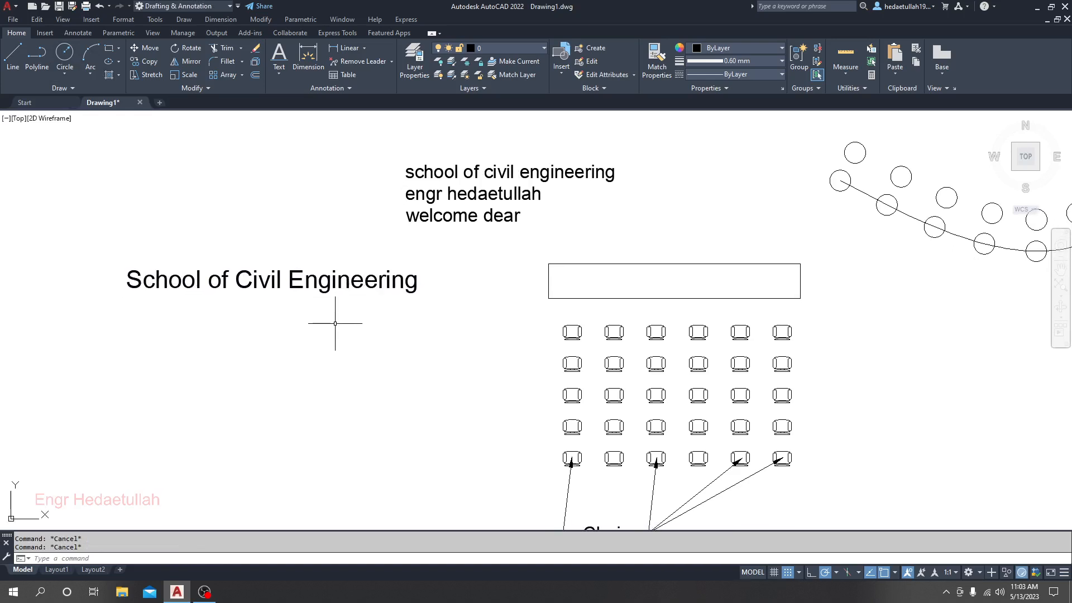
pyautogui.scroll(-3, 245, 305)
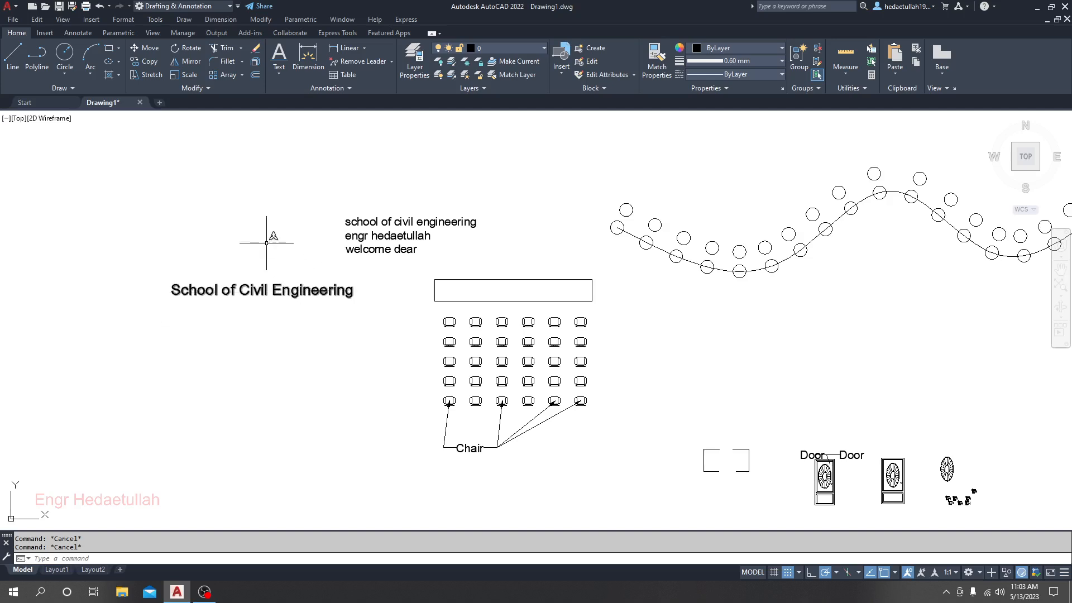
pyautogui.click(276, 72)
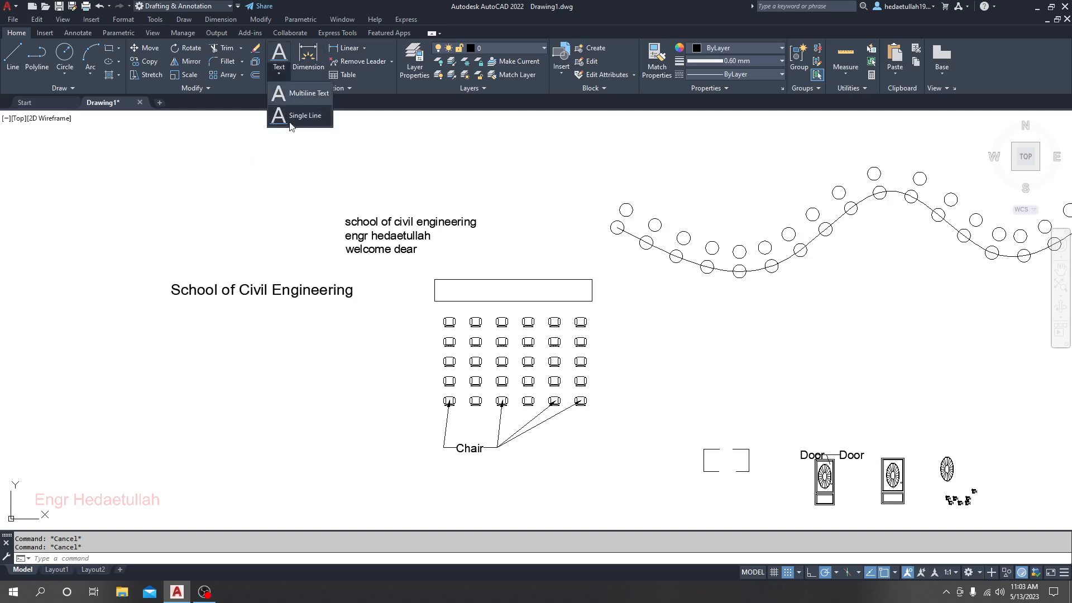
pyautogui.click(292, 115)
pyautogui.moveTo(251, 311); pyautogui.dragTo(249, 271, button='middle')
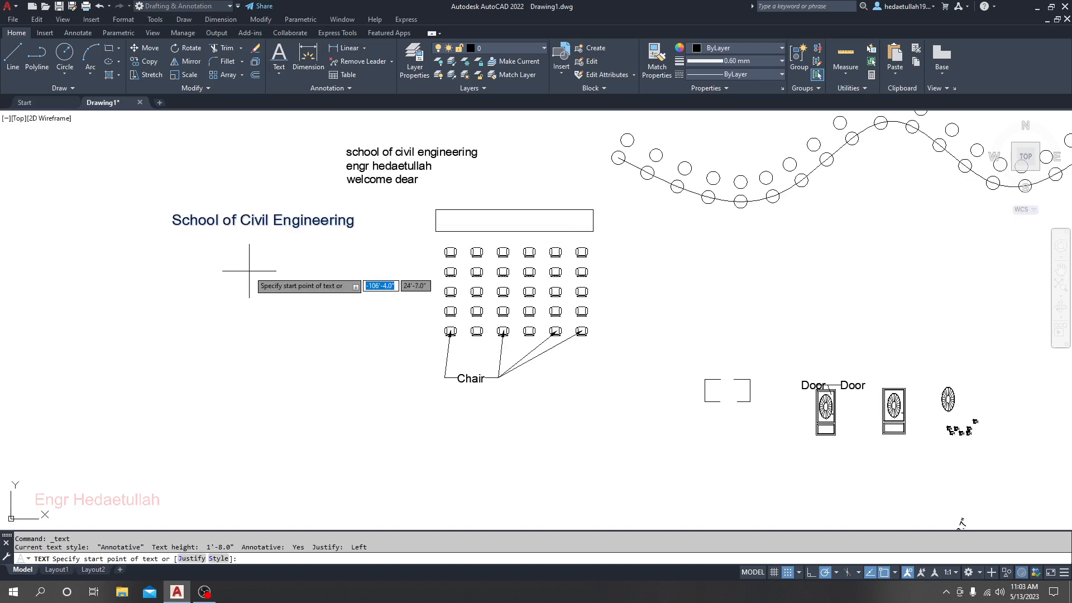
pyautogui.scroll(2, 249, 271)
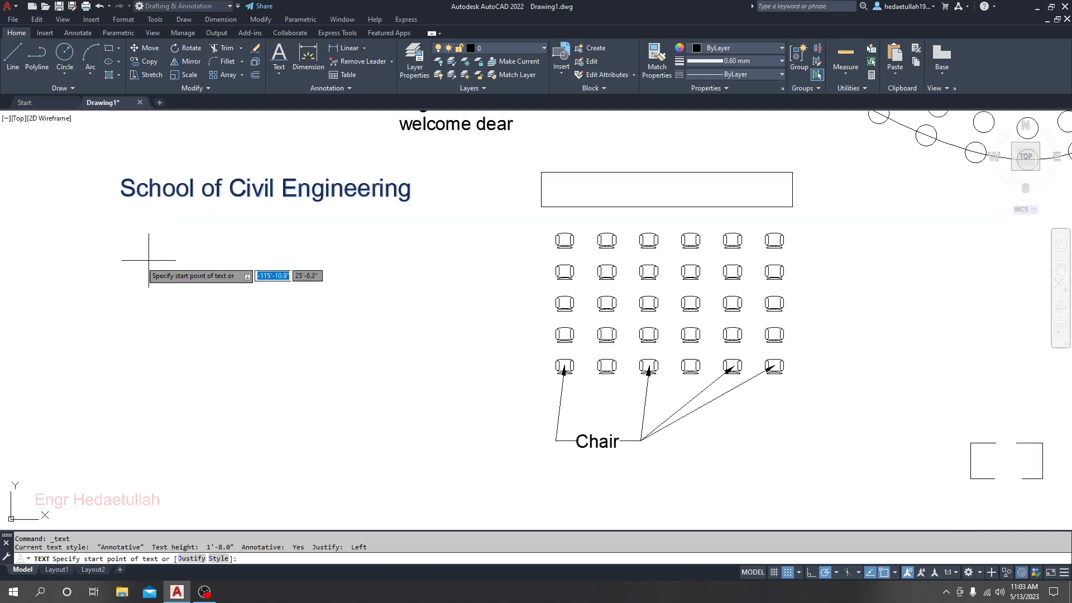
pyautogui.click(130, 263)
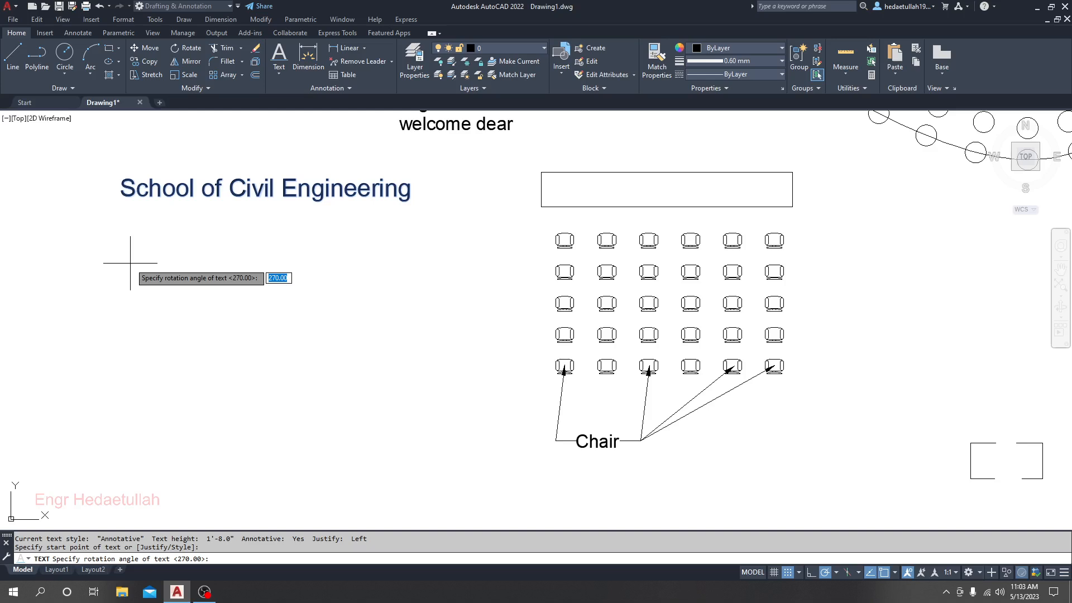
pyautogui.click(285, 361)
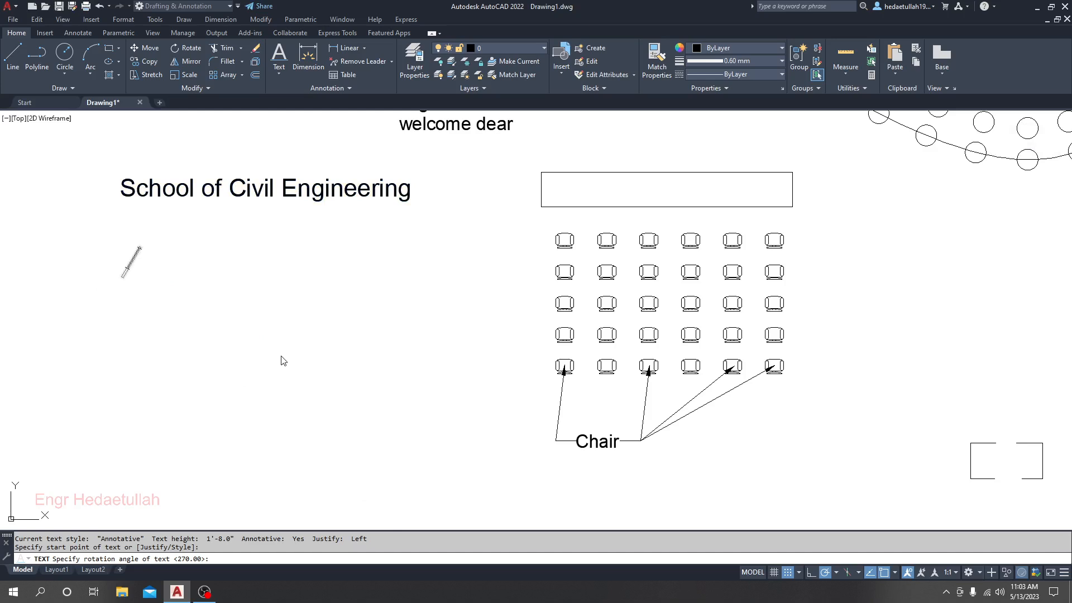
pyautogui.press('Escape')
pyautogui.press('Escape')
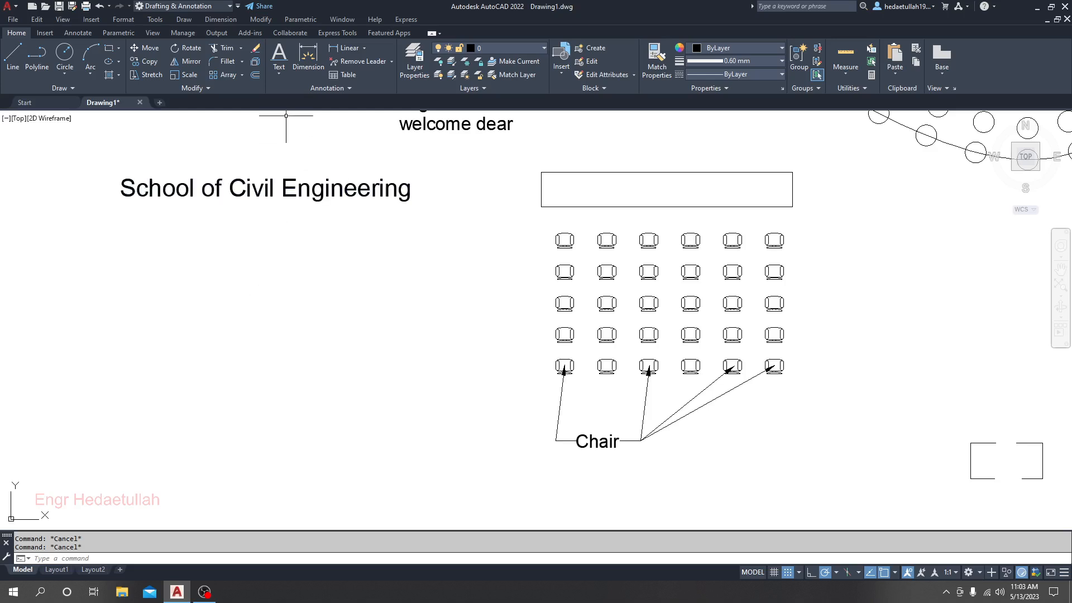
# Add single-line text rotated 45 degrees below the horizontal "School of Civil Engineering" text, with "School of" and "civil Engineering" on separate lines.
pyautogui.click(278, 75)
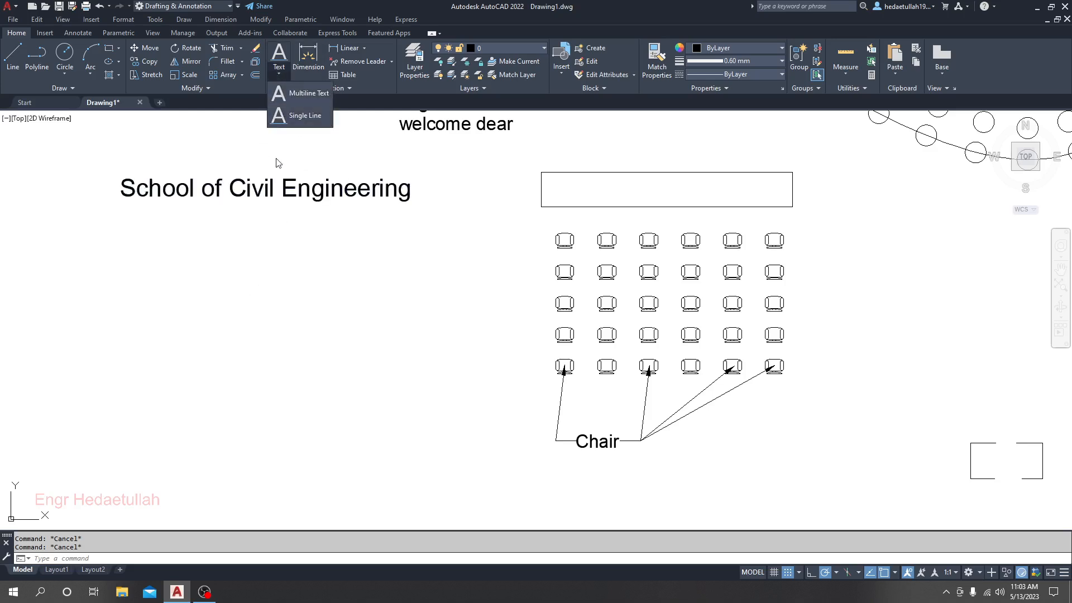
pyautogui.click(297, 115)
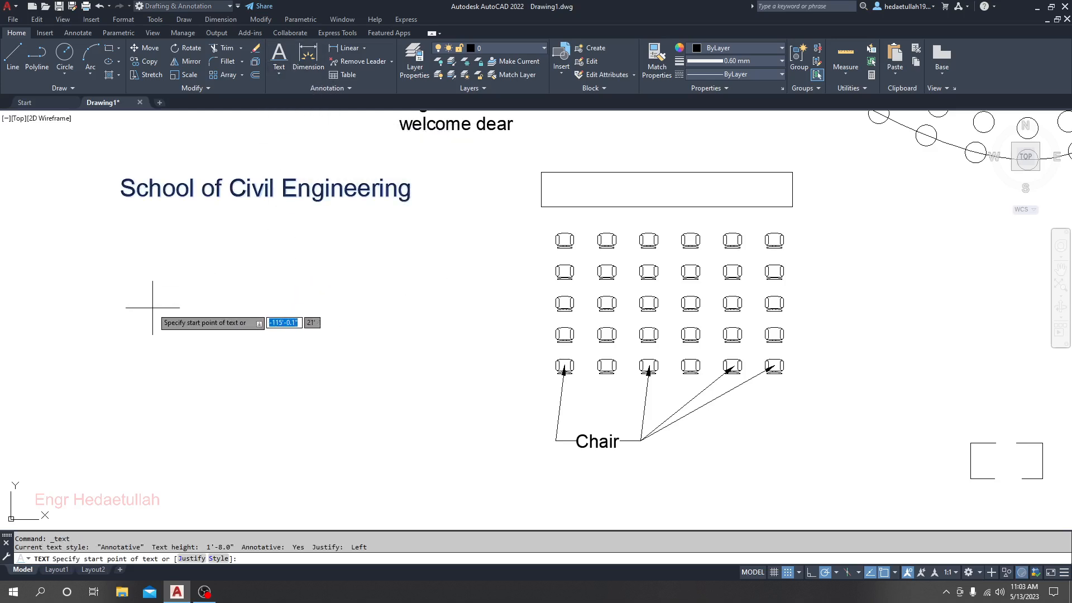
pyautogui.click(133, 292)
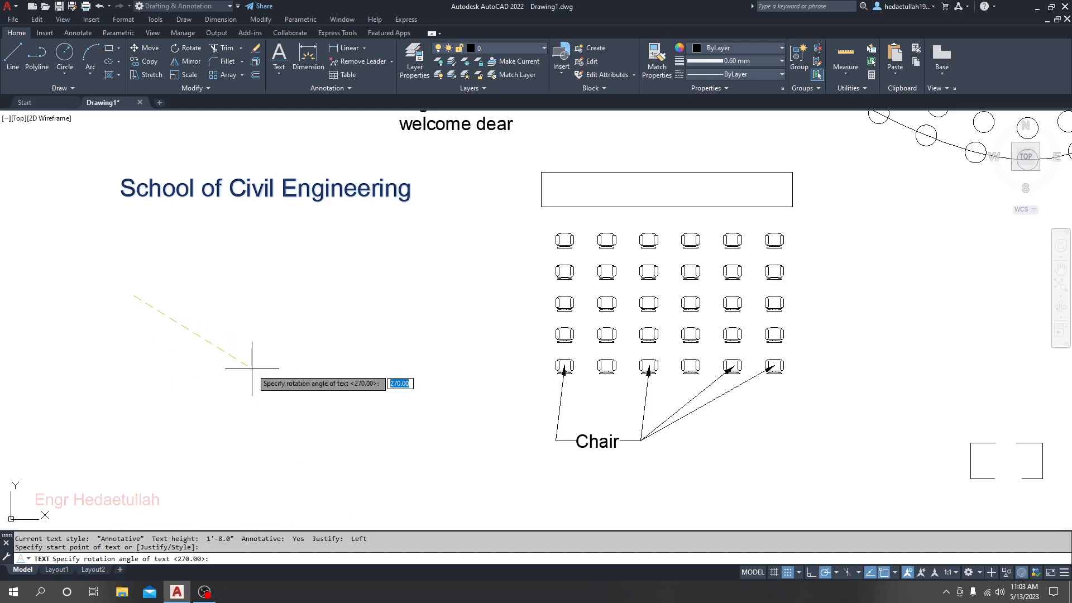
pyautogui.write('45')
pyautogui.press('Return')
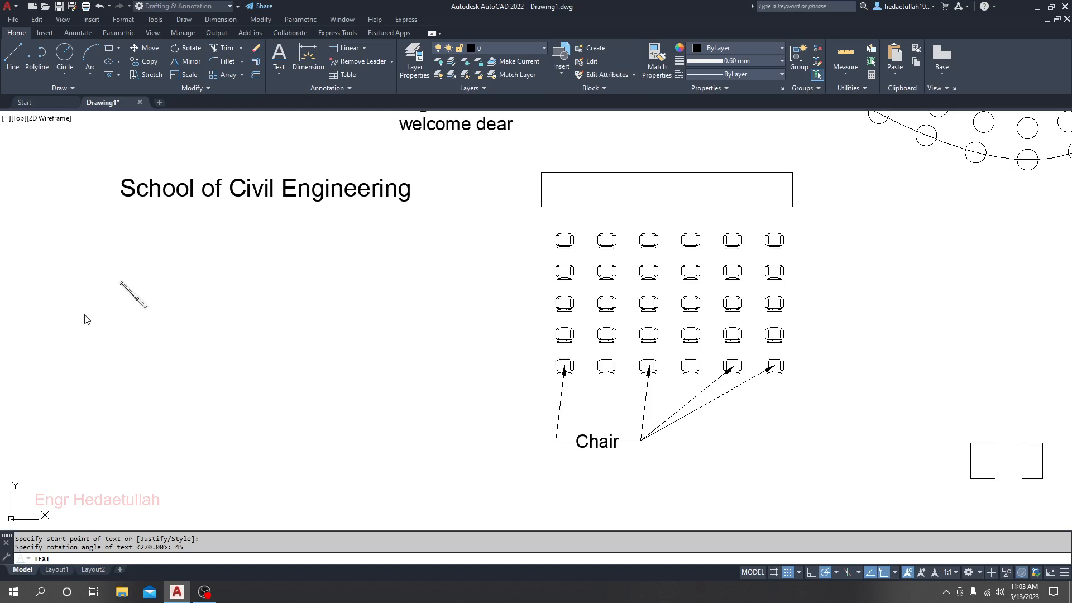
pyautogui.write('School of')
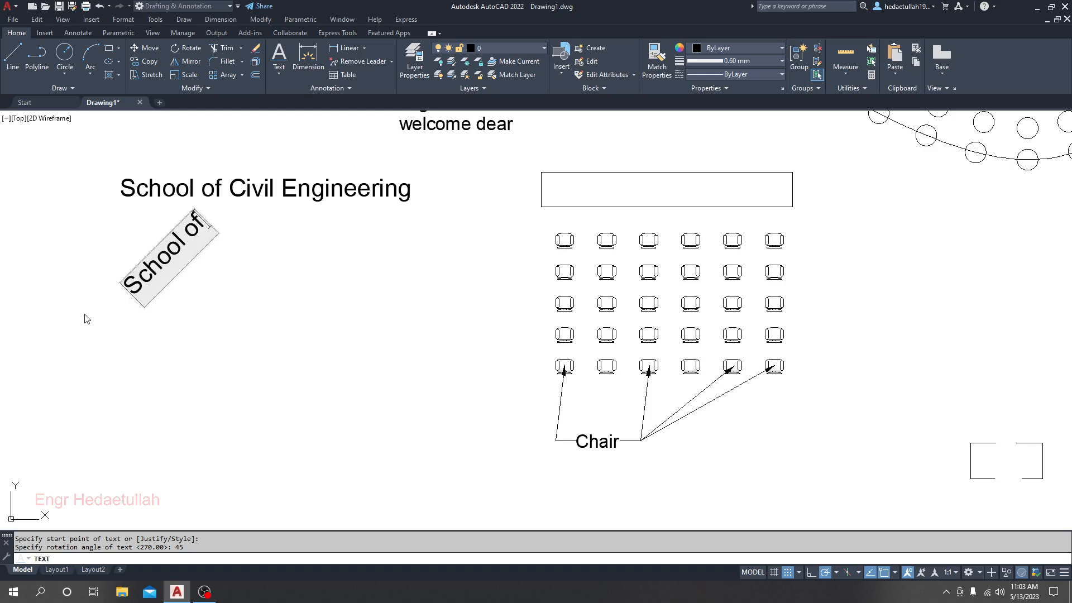
pyautogui.press('Return')
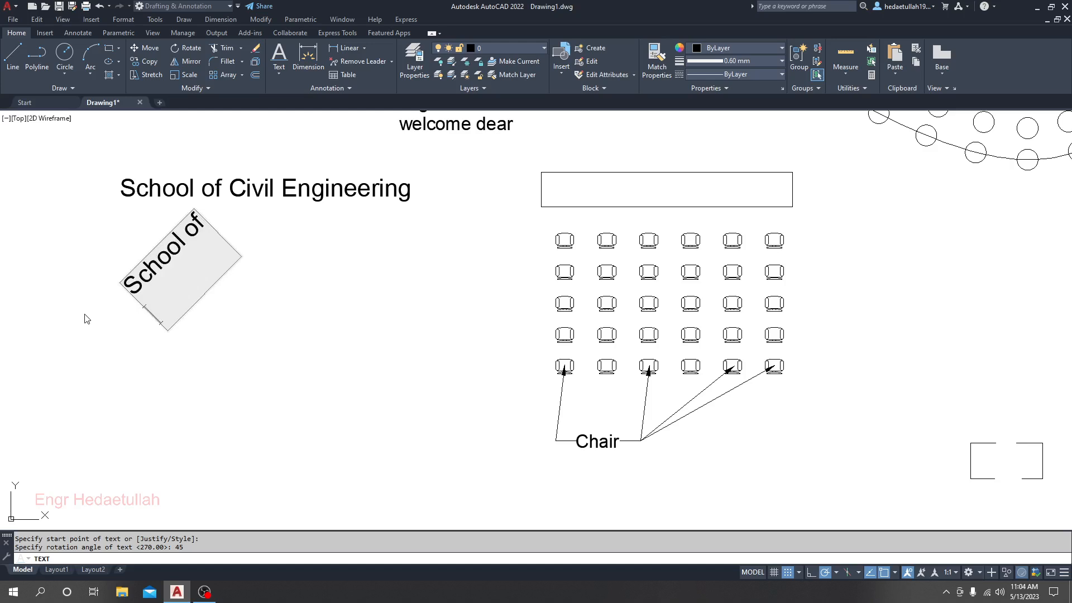
pyautogui.write('civil E')
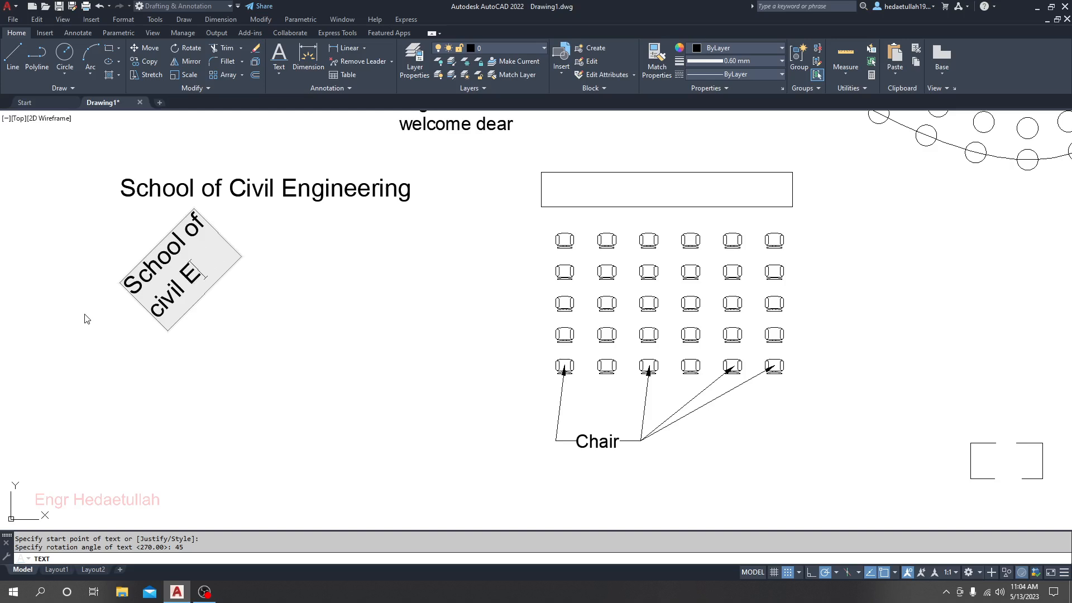
pyautogui.write('ngineering')
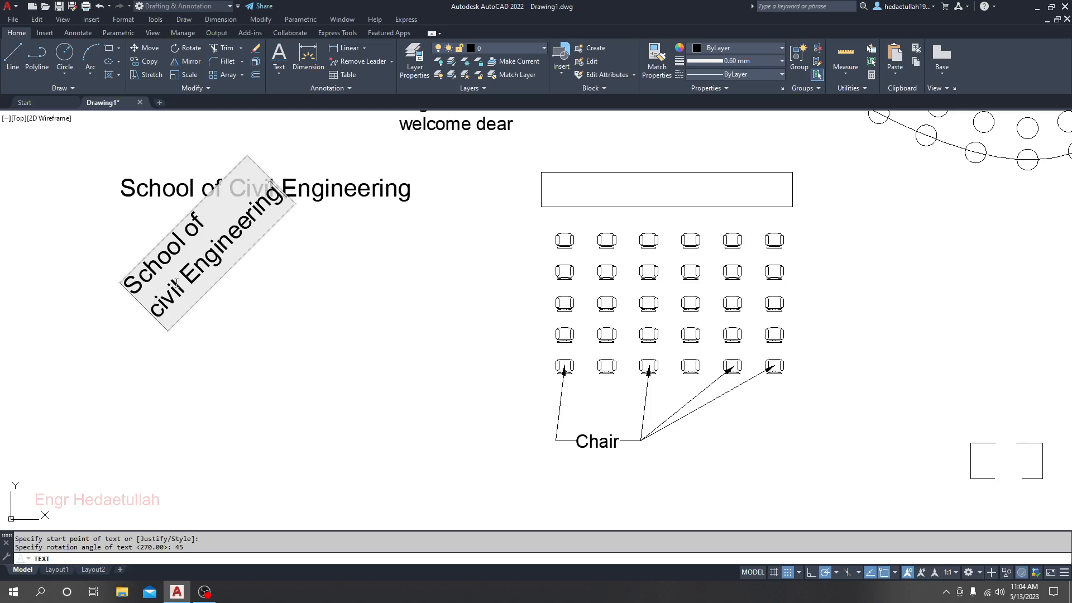
pyautogui.click(260, 344)
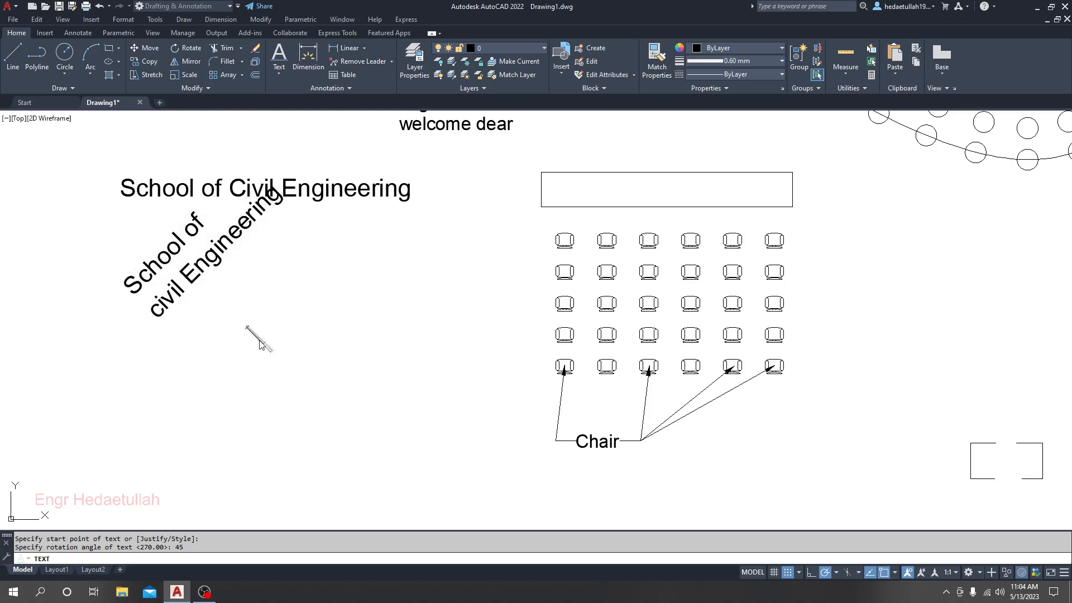
pyautogui.press('Escape')
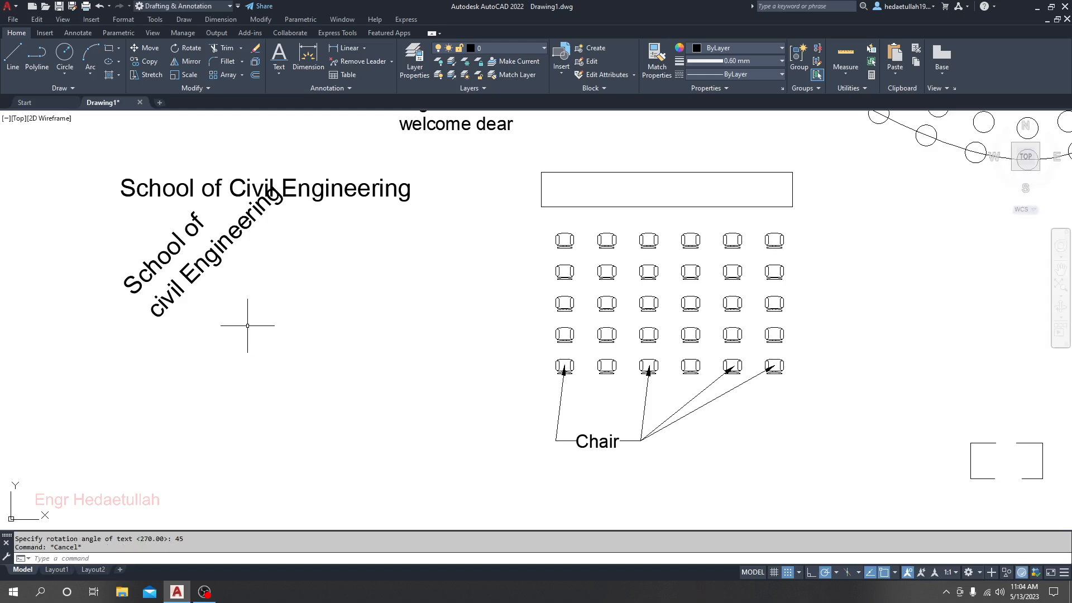
# Add the single-line text "Welcome" at a 270-degree rotation, reading downward, in the empty area between the slanted text and the chairs.
pyautogui.click(279, 71)
pyautogui.click(305, 116)
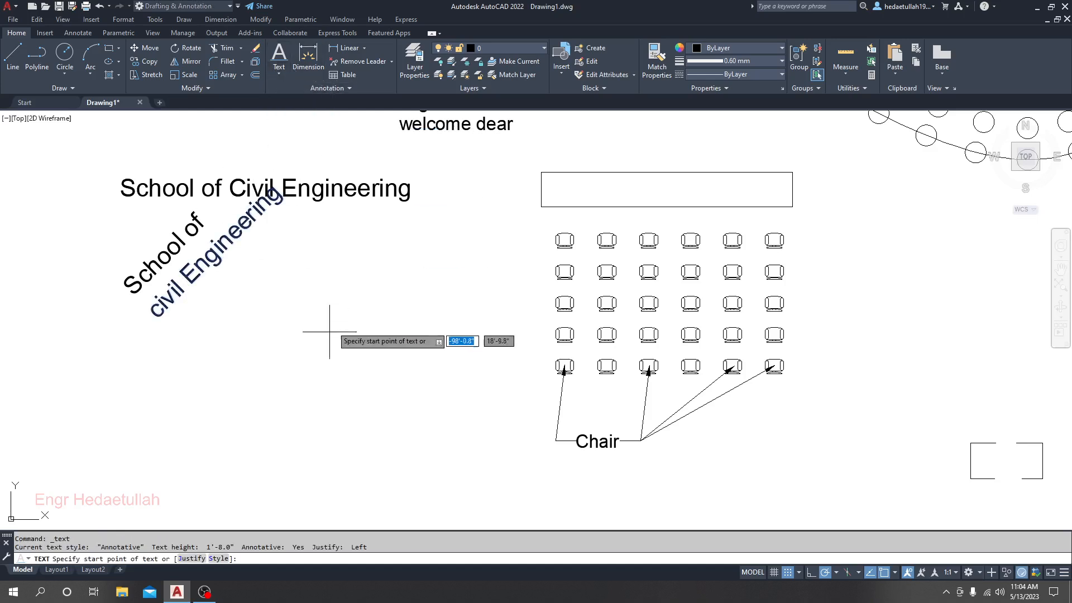
pyautogui.click(346, 272)
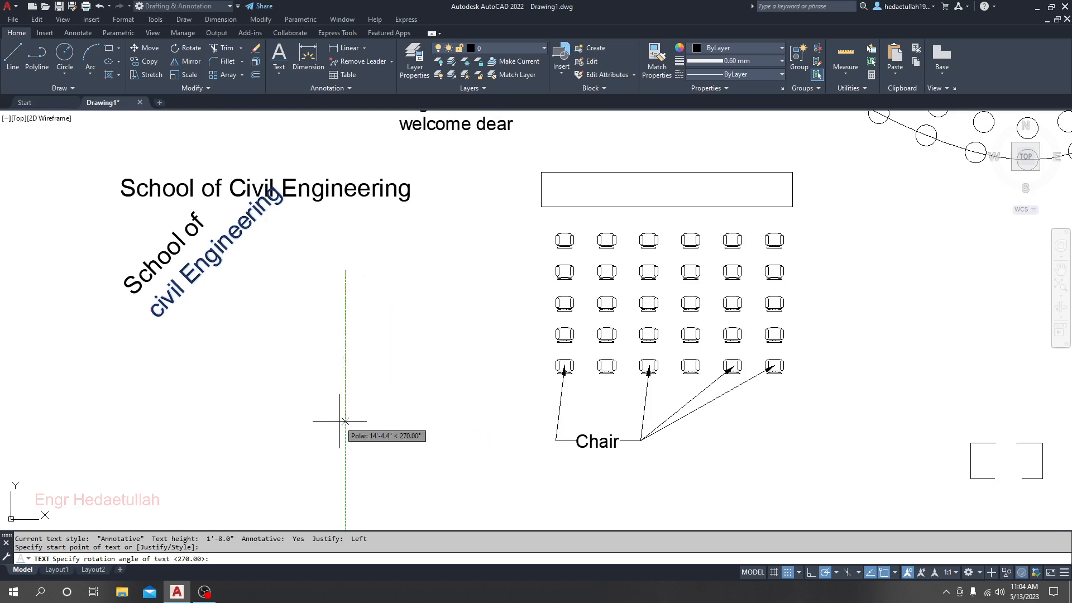
pyautogui.click(347, 426)
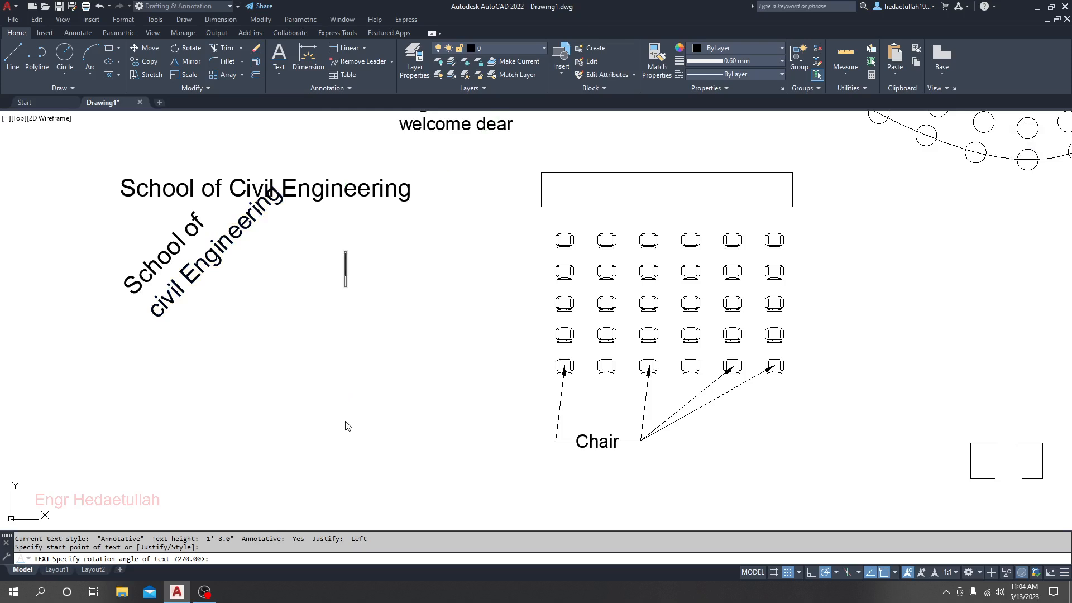
pyautogui.write('Welcome')
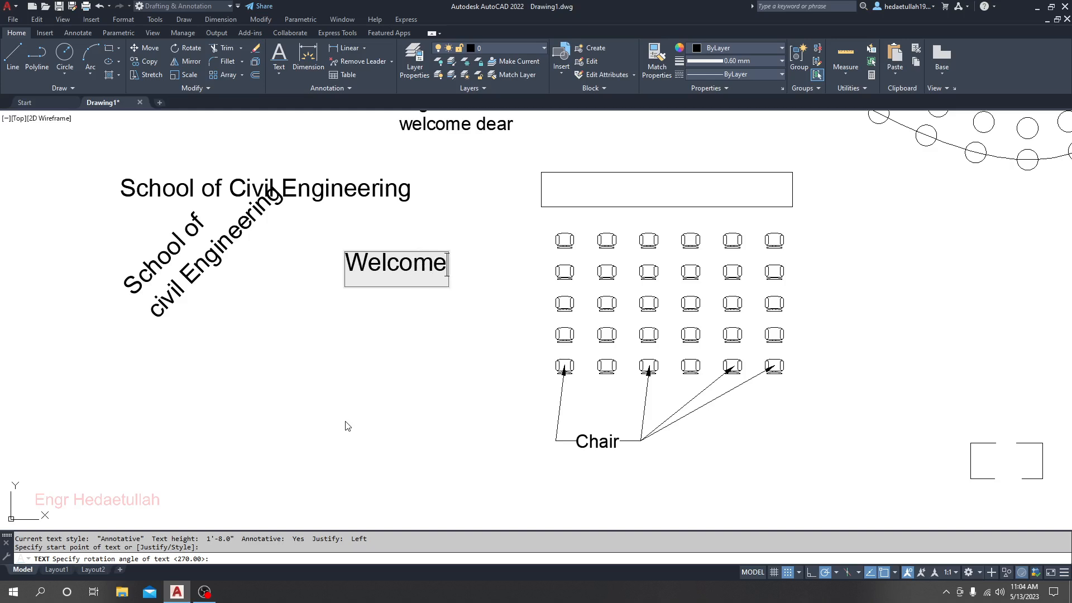
pyautogui.click(250, 423)
pyautogui.press('Escape')
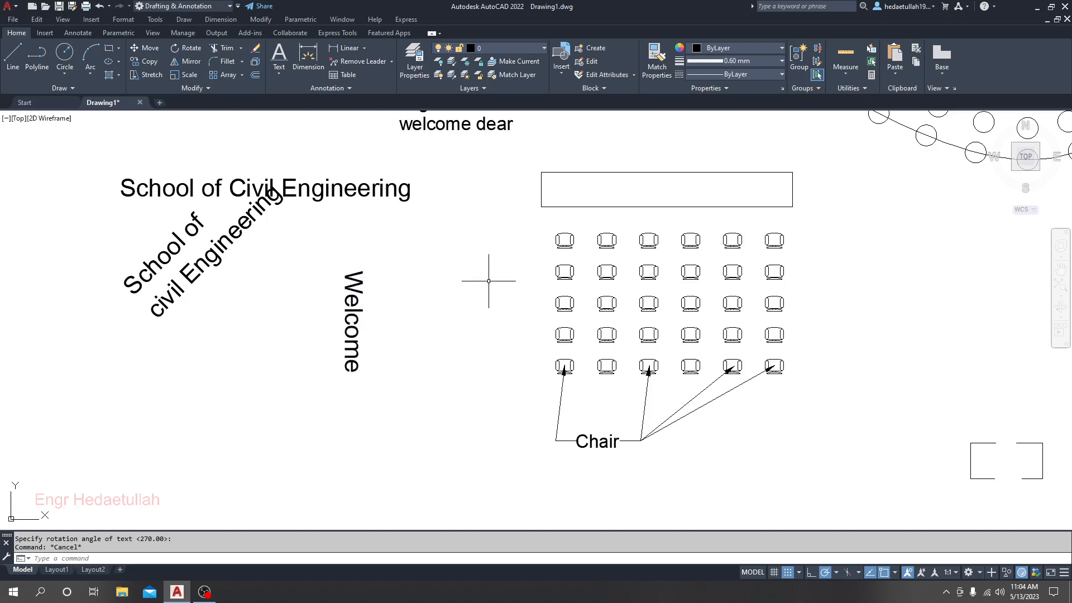
# Add a second single-line text "Welcome" at a 90-degree rotation, reading upward, between the downward-reading "Welcome" and the chairs.
pyautogui.click(282, 70)
pyautogui.click(297, 116)
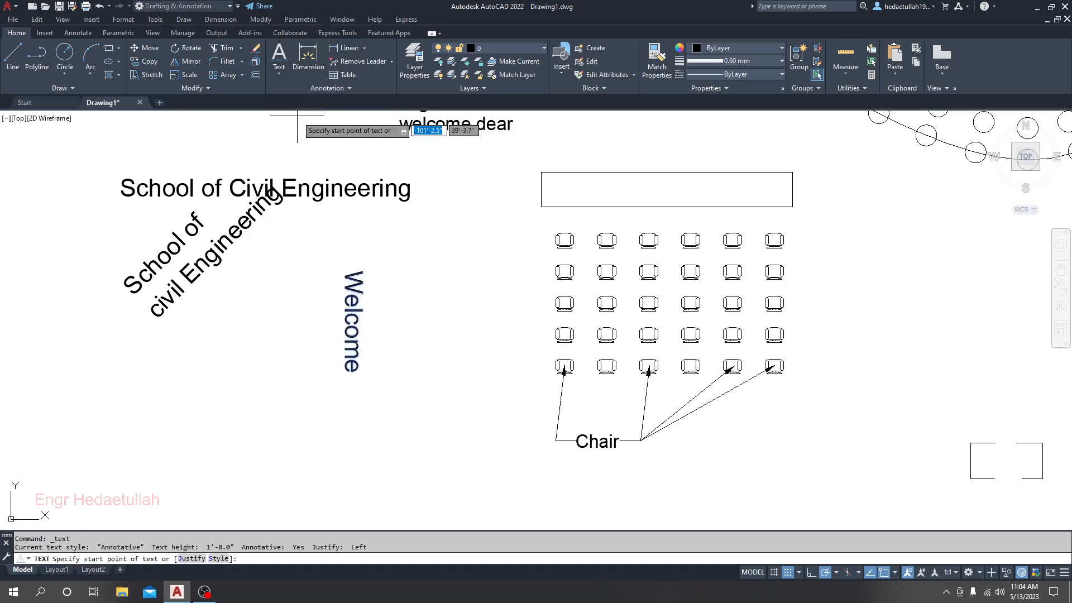
pyautogui.click(446, 375)
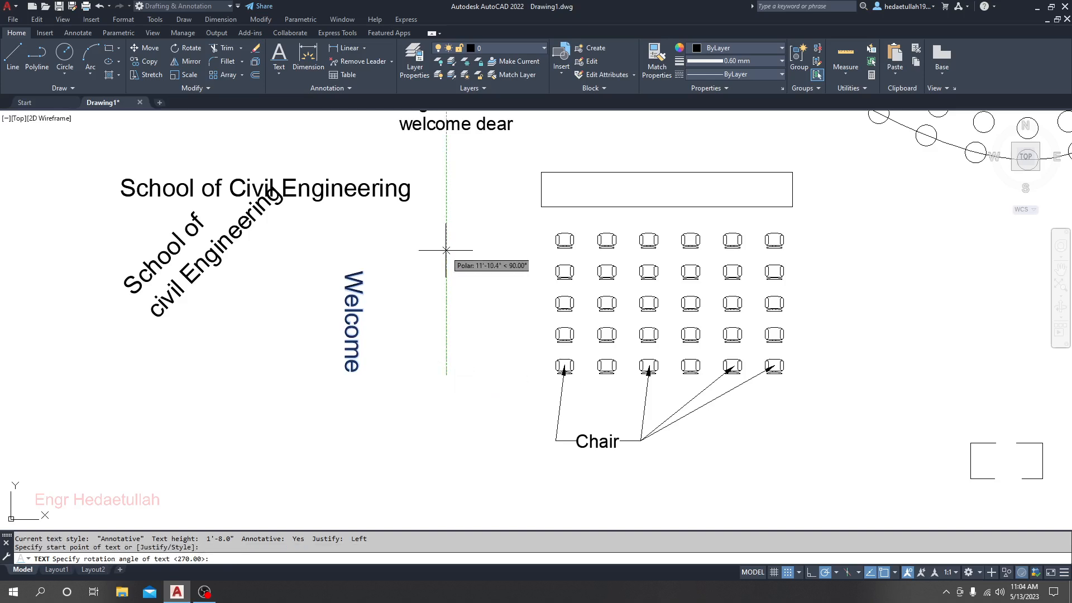
pyautogui.write('W')
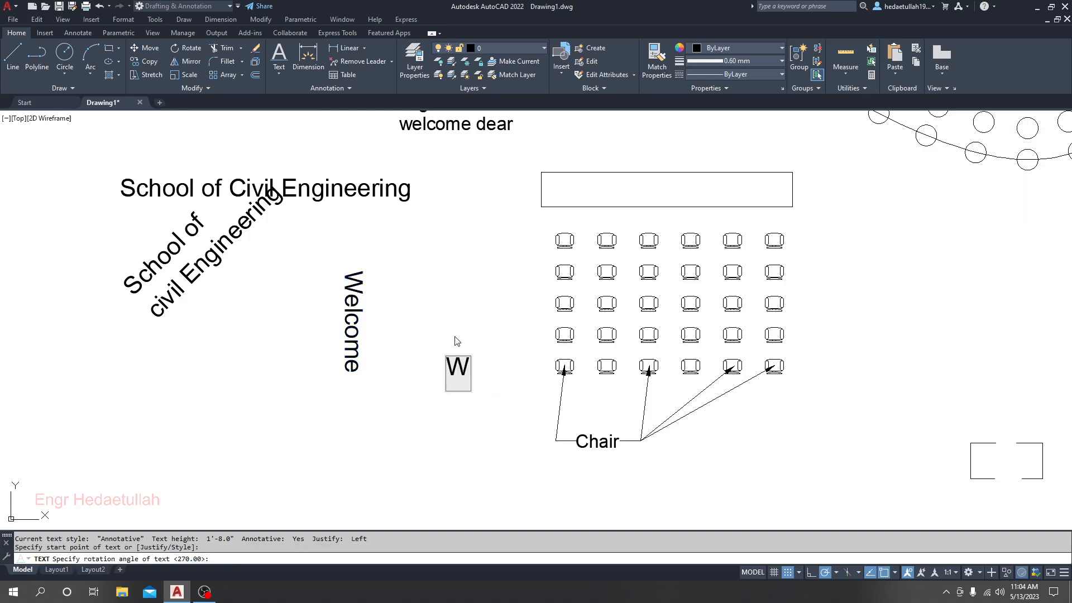
pyautogui.write('elcome')
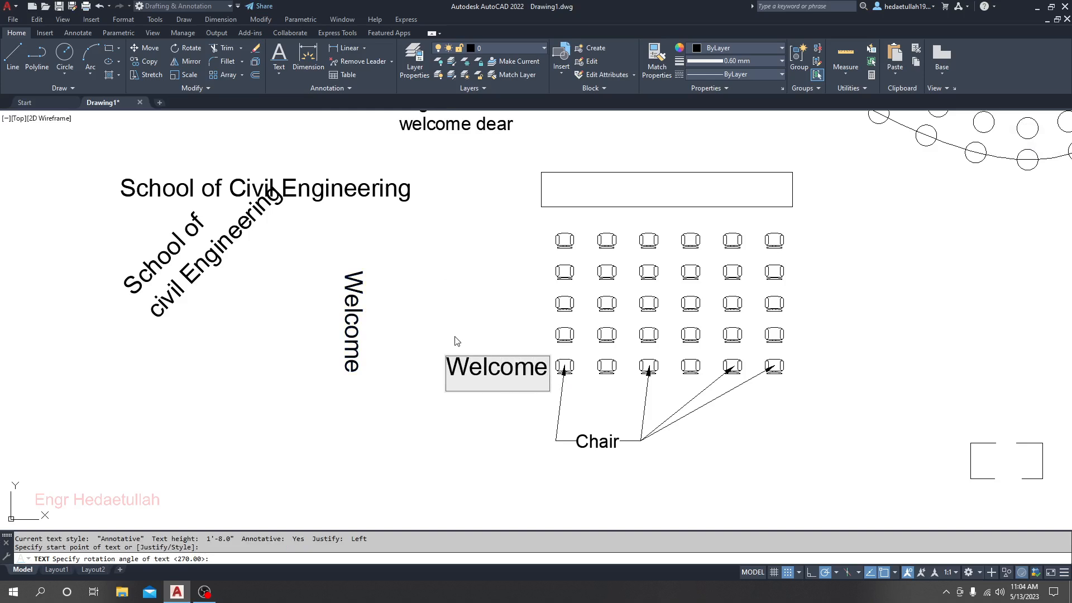
pyautogui.press('Return')
pyautogui.press('Return')
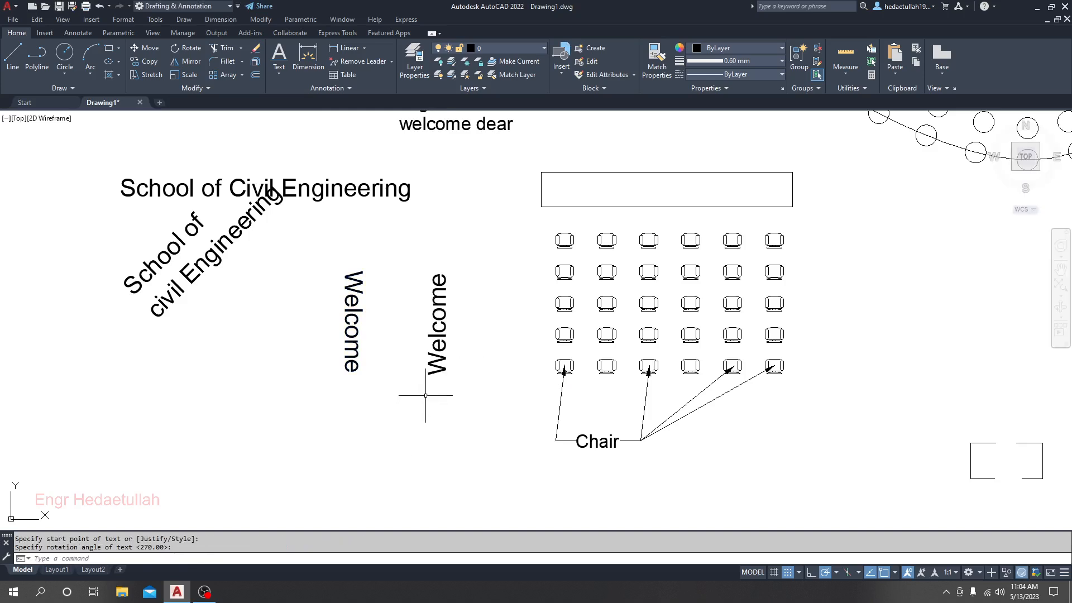
# Examine the Annotative text style's font, size and effects settings and close the Text Style dialog without changes.
pyautogui.moveTo(393, 363); pyautogui.dragTo(383, 359, button='middle')
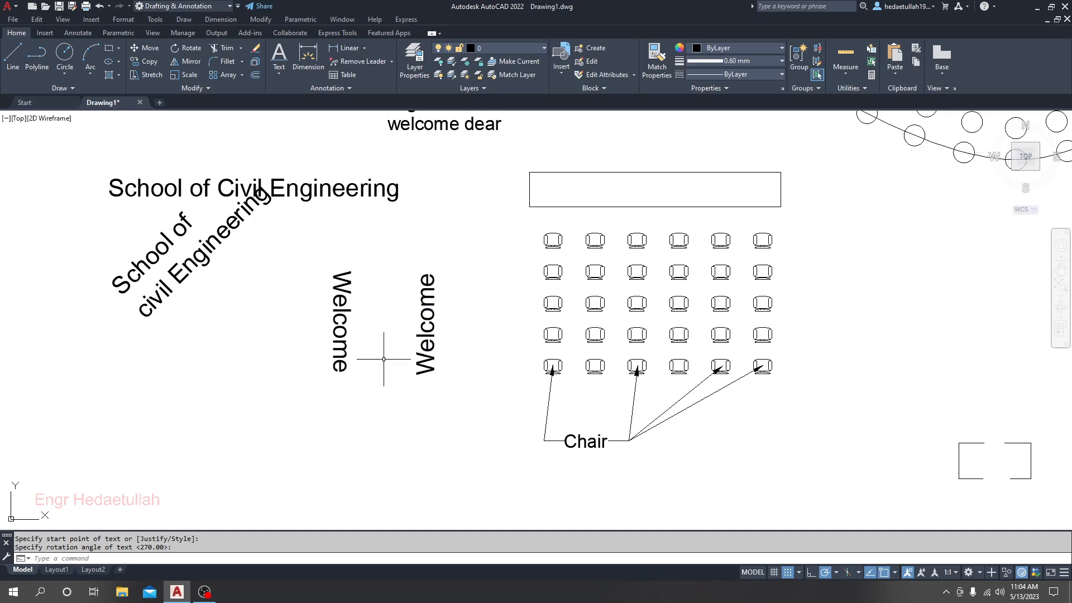
pyautogui.scroll(-3, 382, 359)
pyautogui.press('Escape')
pyautogui.press('Escape')
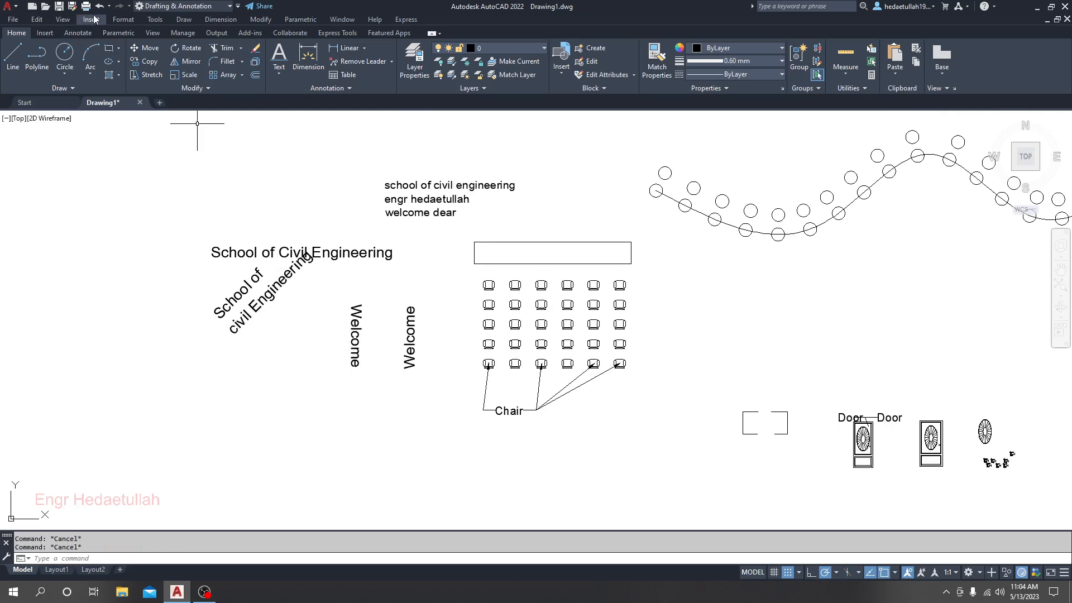
pyautogui.click(124, 19)
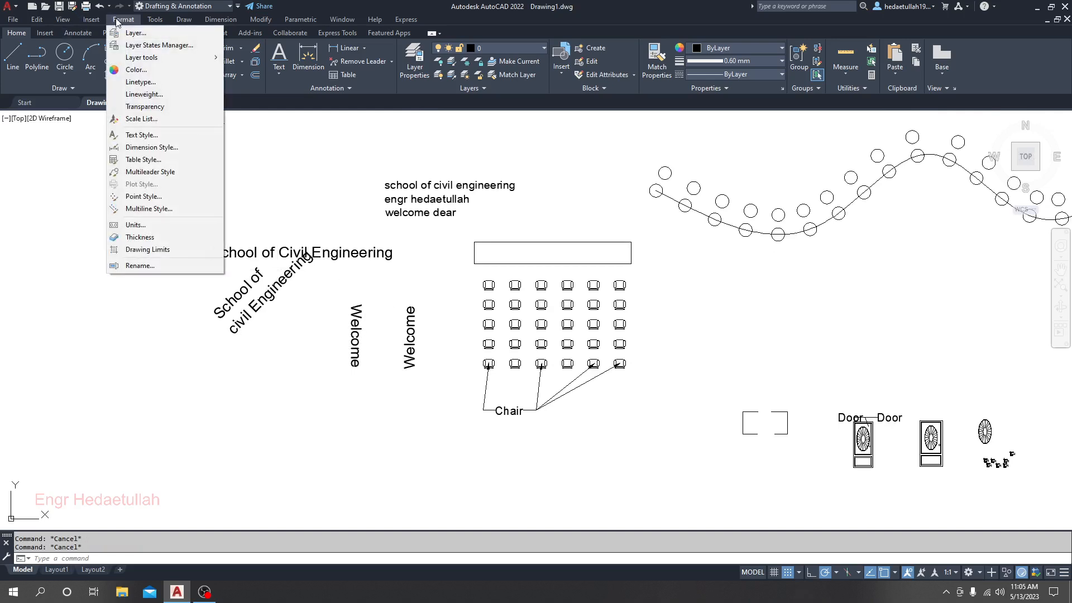
pyautogui.click(140, 134)
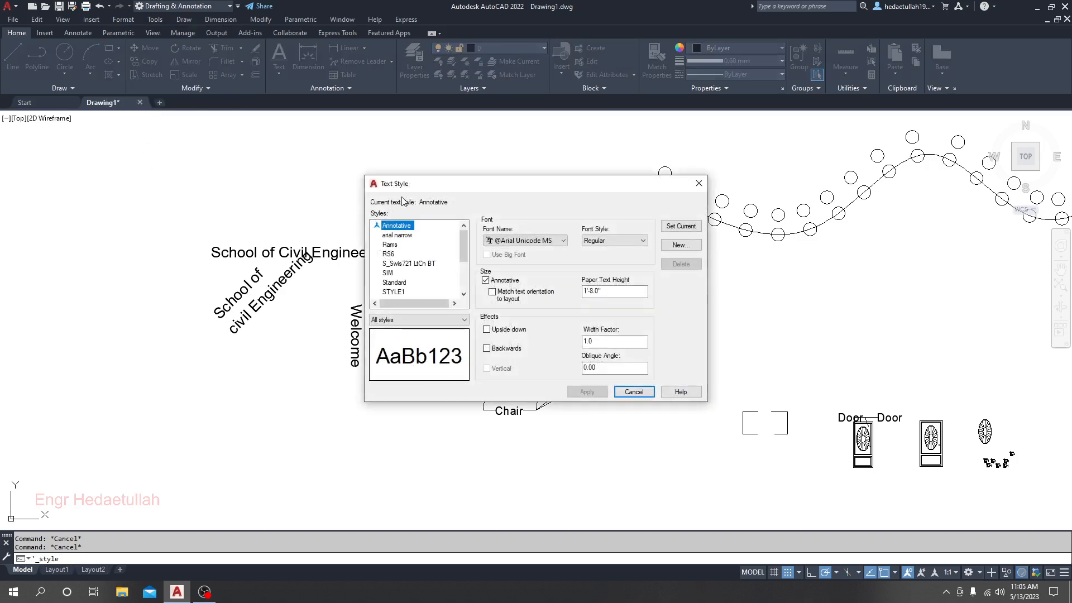
pyautogui.moveTo(563, 169); pyautogui.dragTo(553, 169)
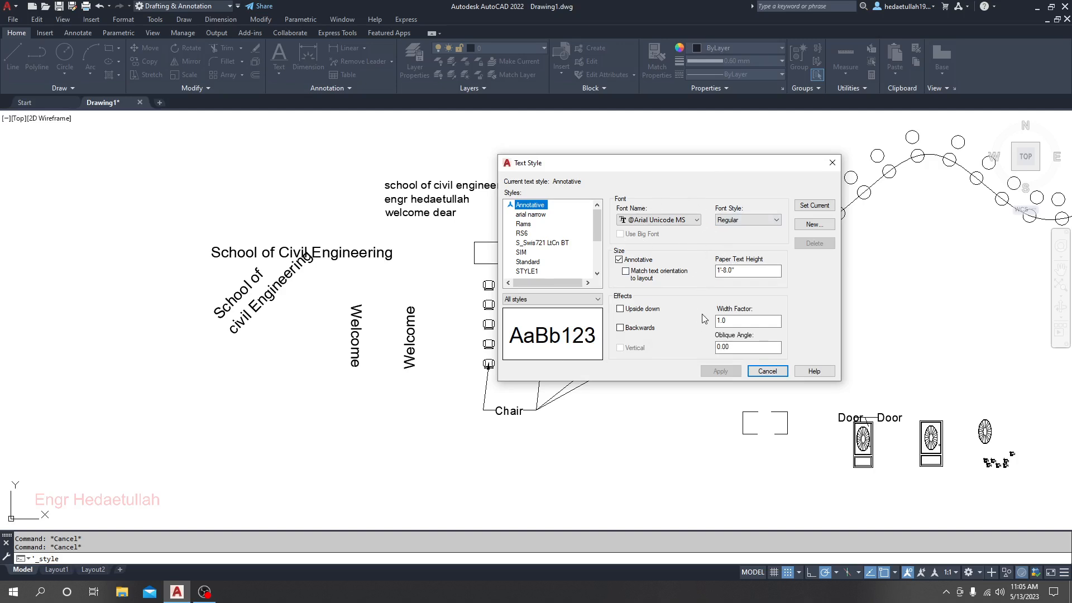
pyautogui.click(773, 372)
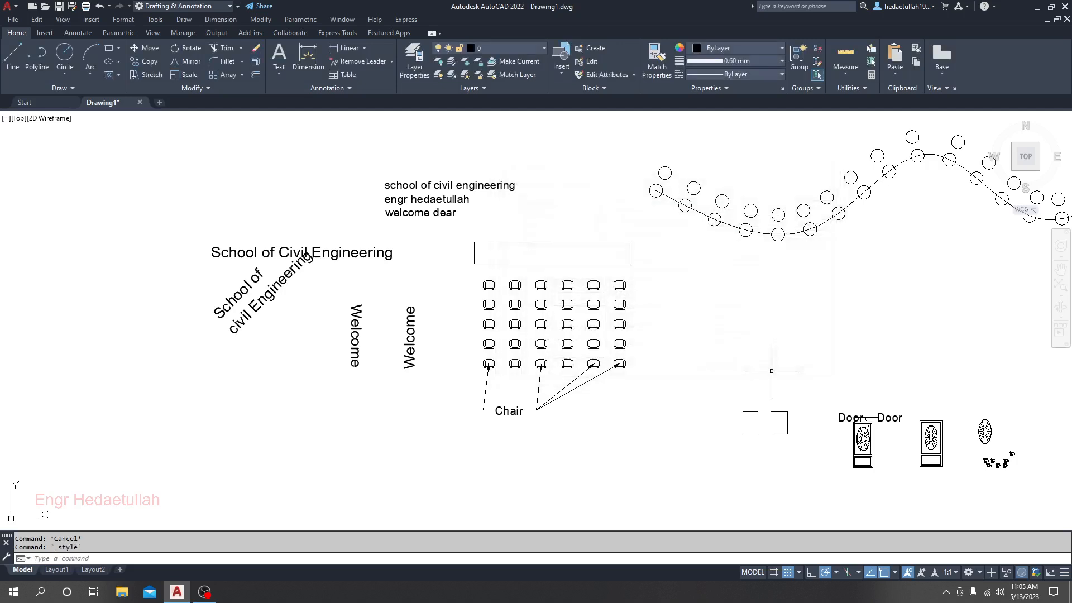
# Preview the available text styles in the properties of the upward-reading "Welcome" text, cancel the choice and close the properties.
pyautogui.click(416, 319)
pyautogui.rightClick(416, 319)
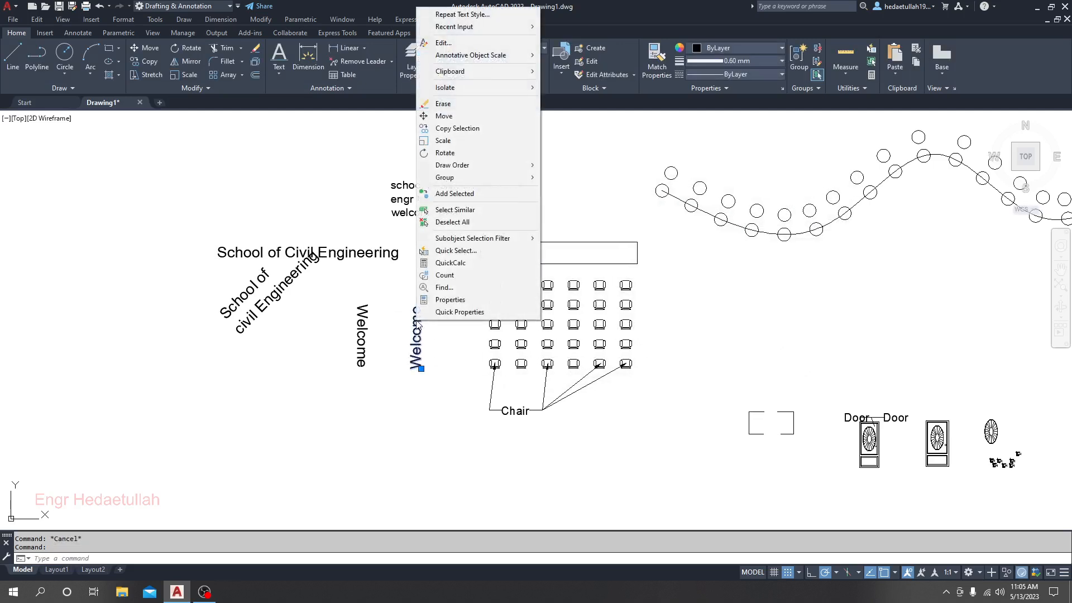
pyautogui.click(444, 301)
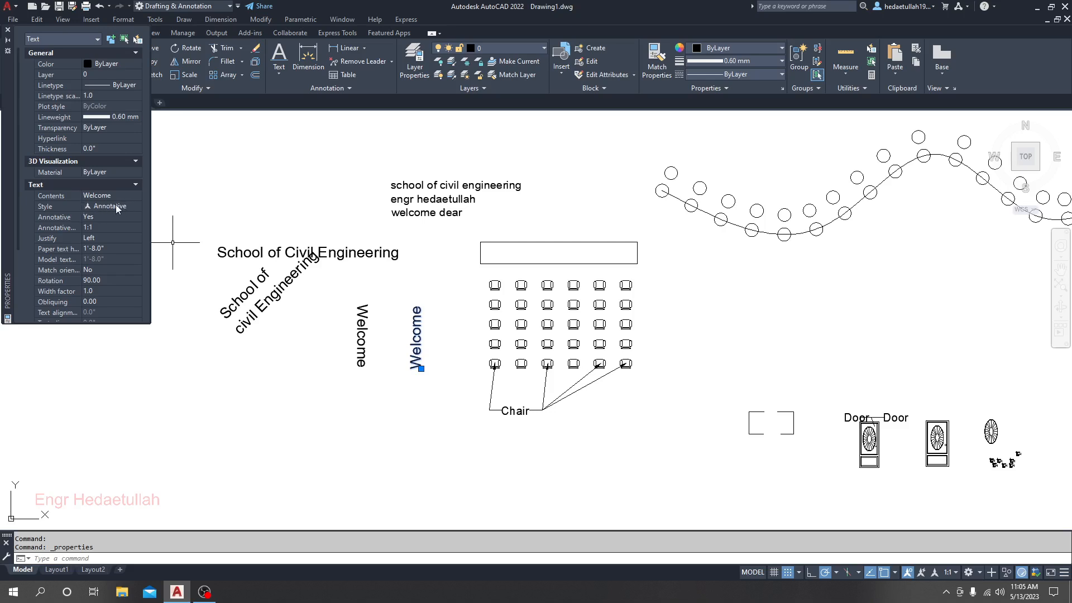
pyautogui.click(138, 206)
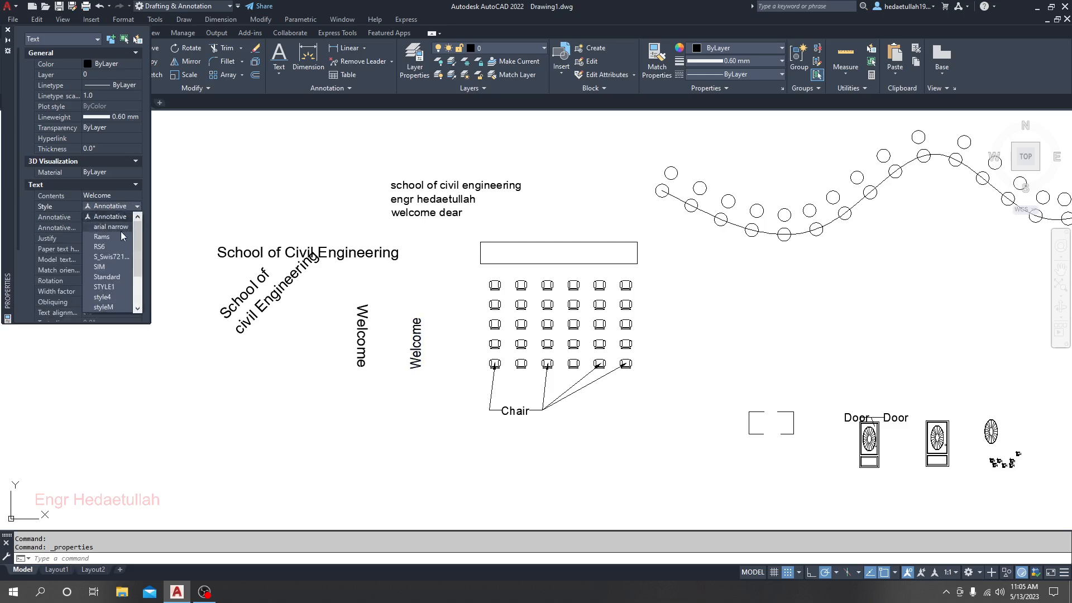
pyautogui.scroll(-2, 106, 273)
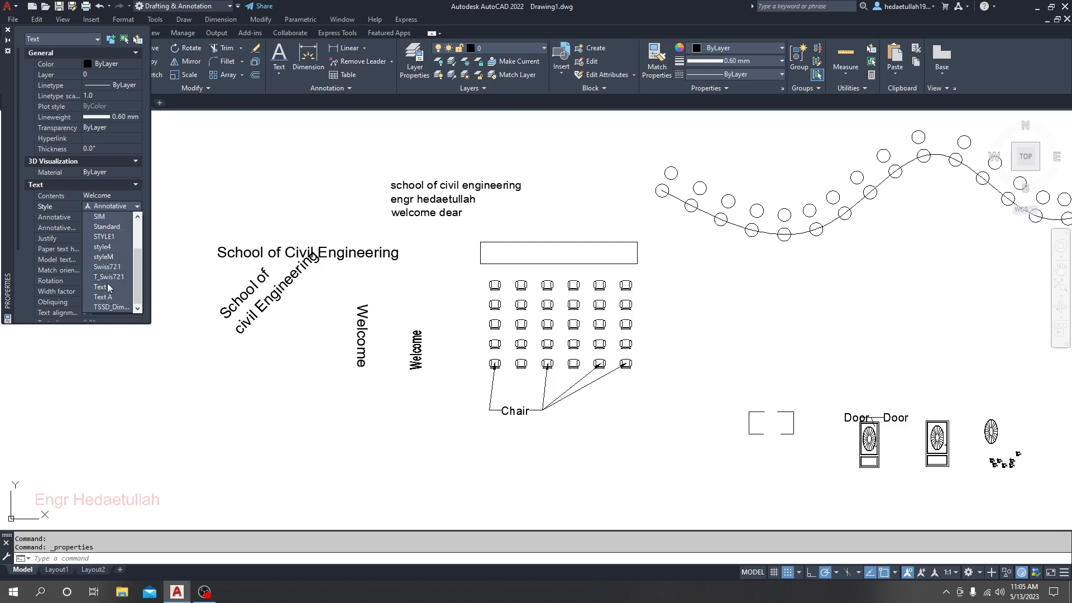
pyautogui.press('Escape')
pyautogui.press('Escape')
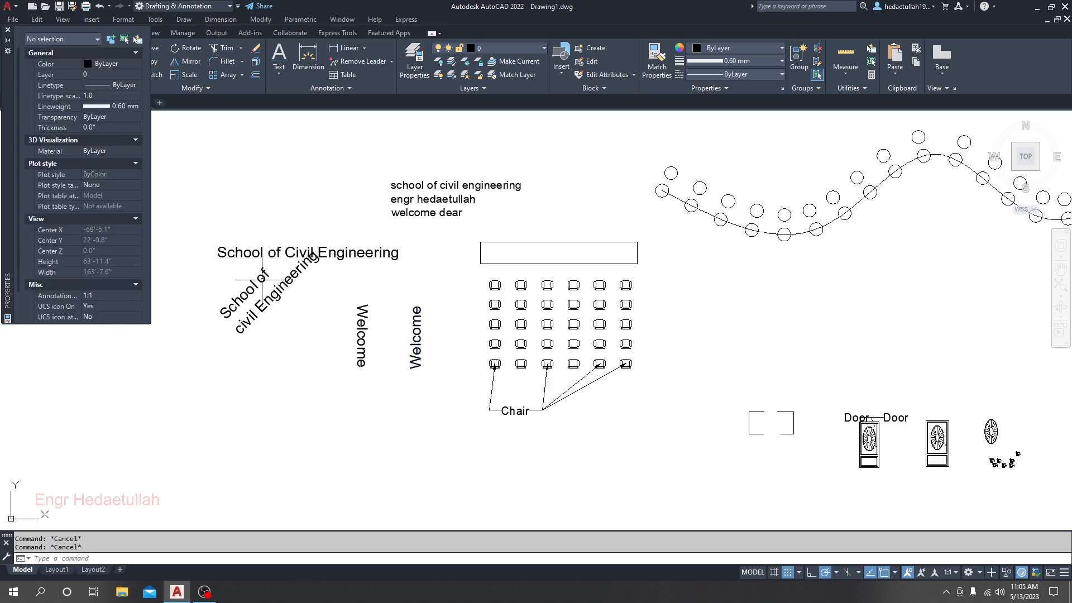
pyautogui.click(8, 32)
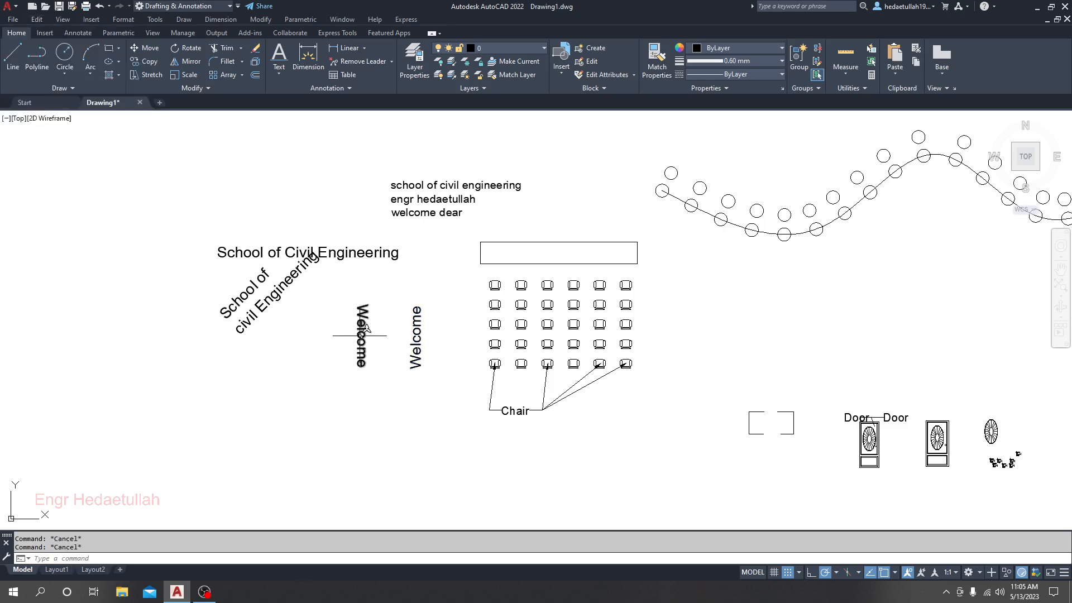